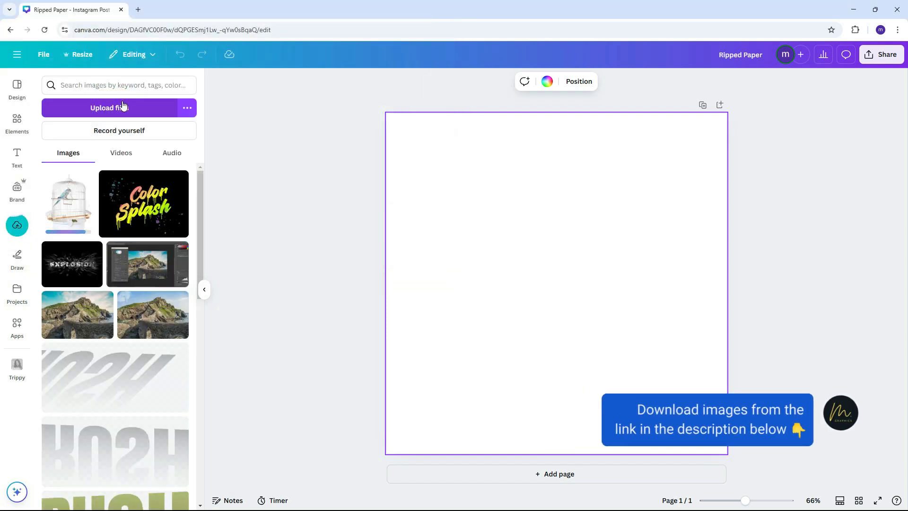
# - Add the uploaded birdcage photo to the blank page and remove its background
pyautogui.click(74, 213)
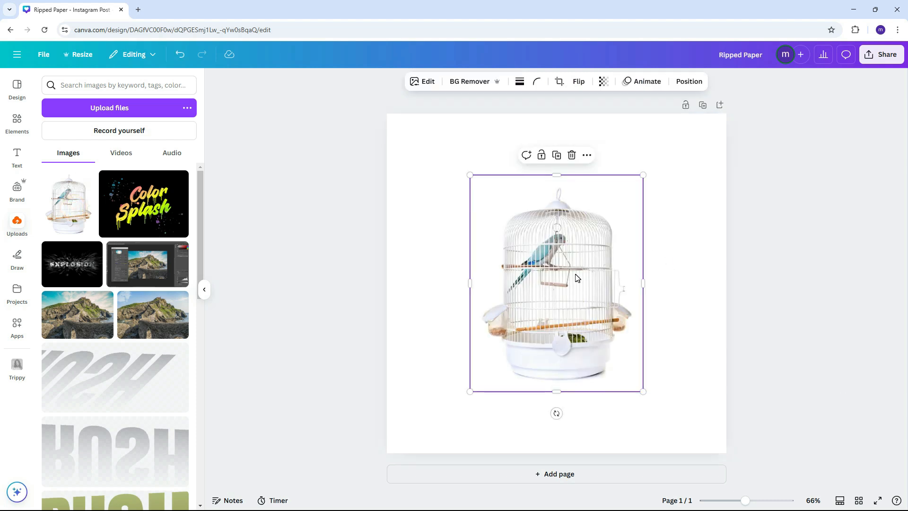
pyautogui.click(478, 82)
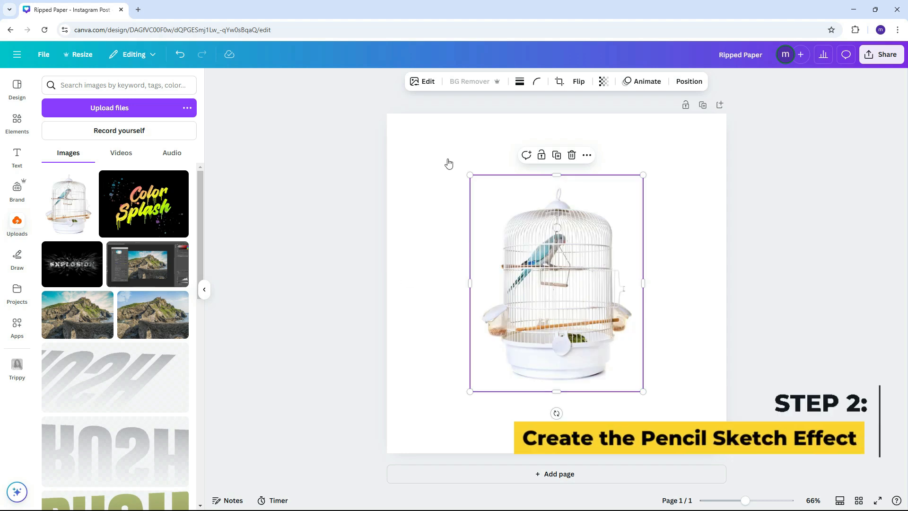
# - Apply the Trippy app's Trace effect to the birdcage with RGB shift amount 0 and RGB shift angle 0, and save it
pyautogui.click(427, 83)
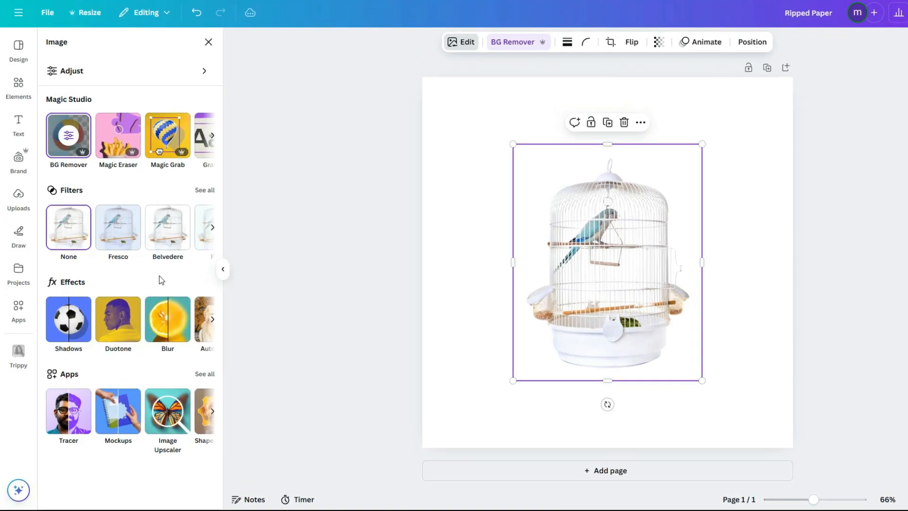
pyautogui.click(203, 375)
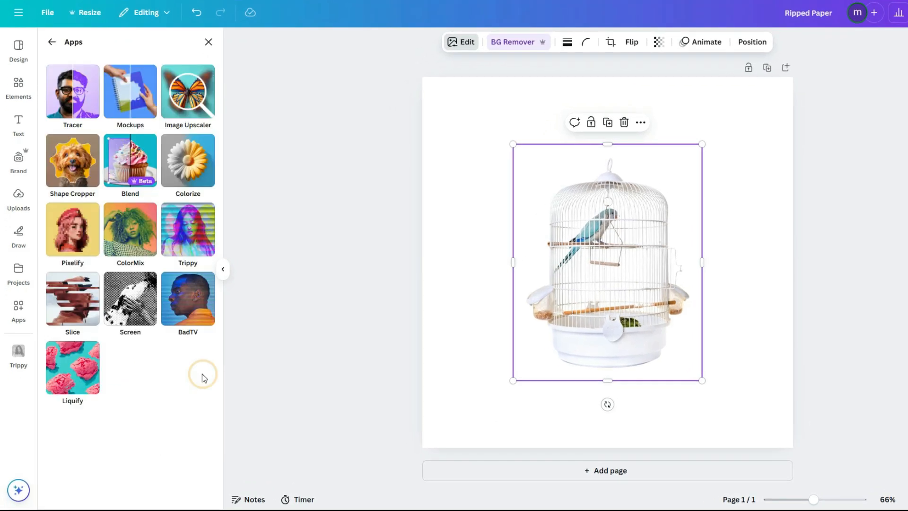
pyautogui.click(190, 226)
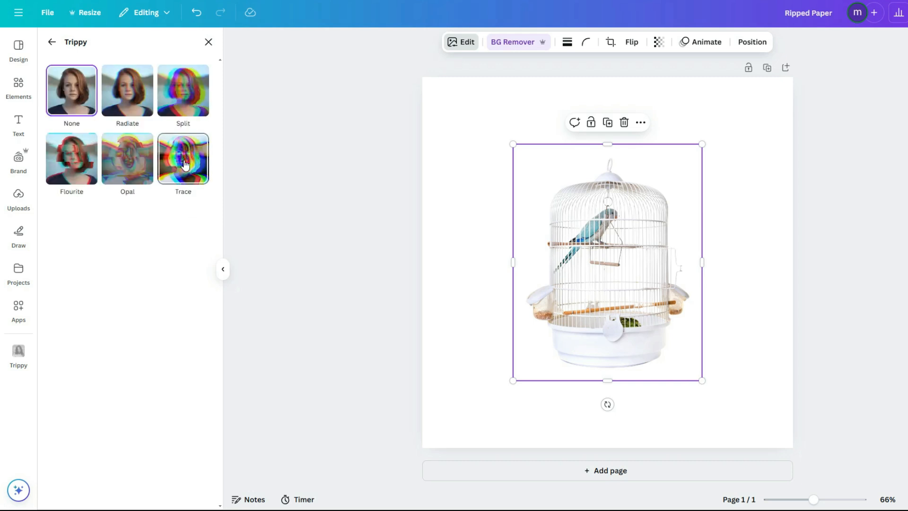
pyautogui.click(184, 164)
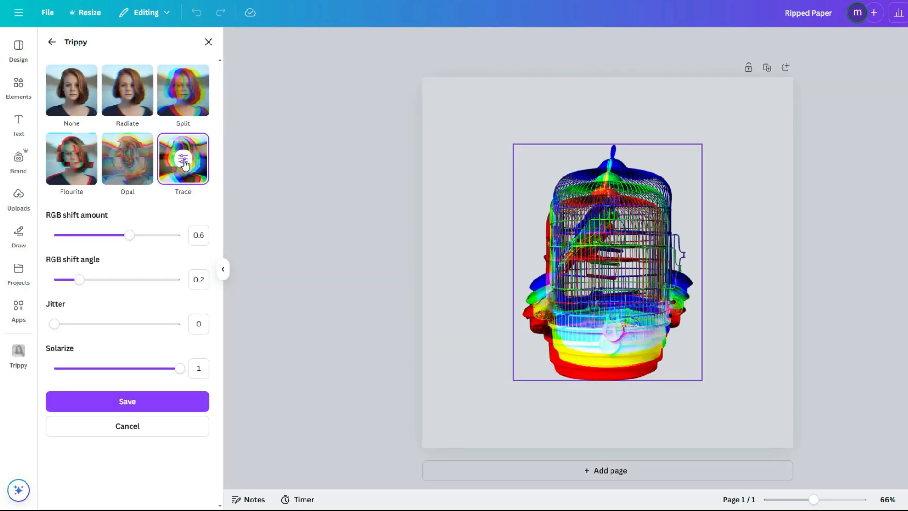
pyautogui.moveTo(134, 239); pyautogui.dragTo(52, 236)
pyautogui.moveTo(78, 279); pyautogui.dragTo(43, 283)
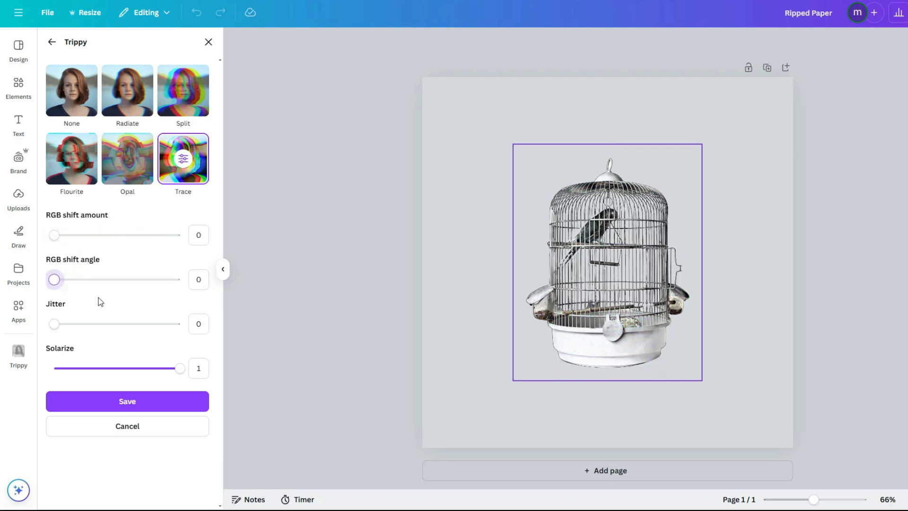
pyautogui.click(161, 404)
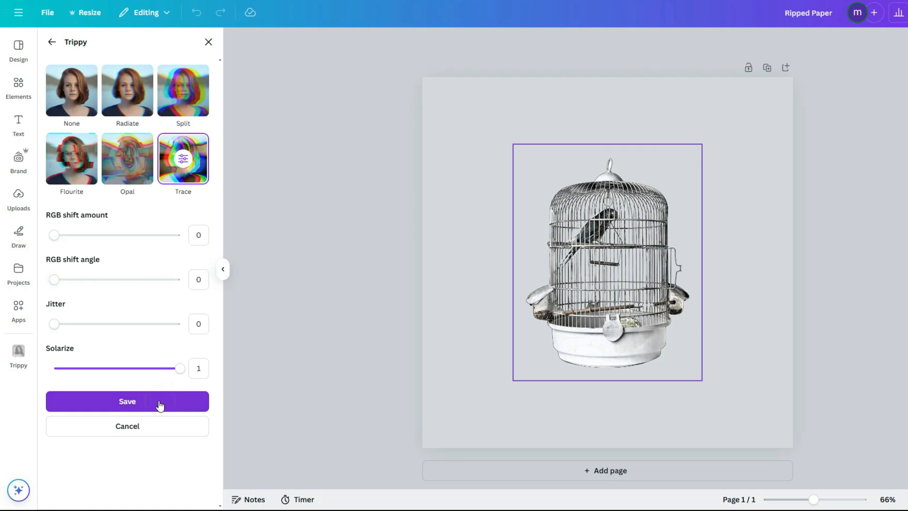
# - Apply the Ink filter from the Mono group to the birdcage image
pyautogui.click(52, 43)
pyautogui.click(53, 43)
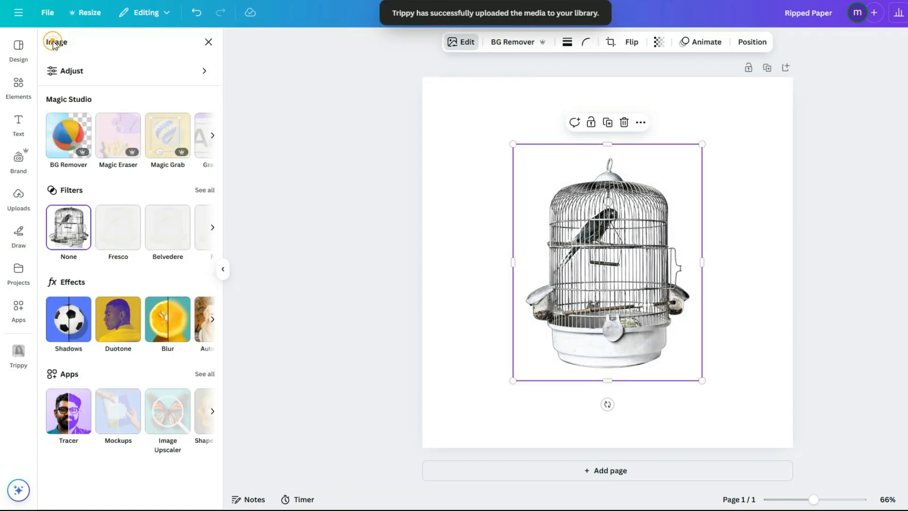
pyautogui.click(205, 191)
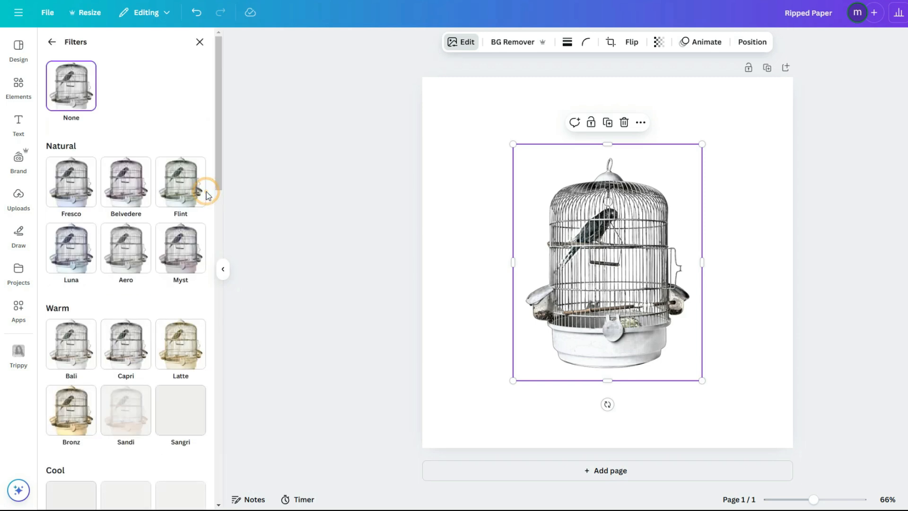
pyautogui.scroll(-12, 160, 241)
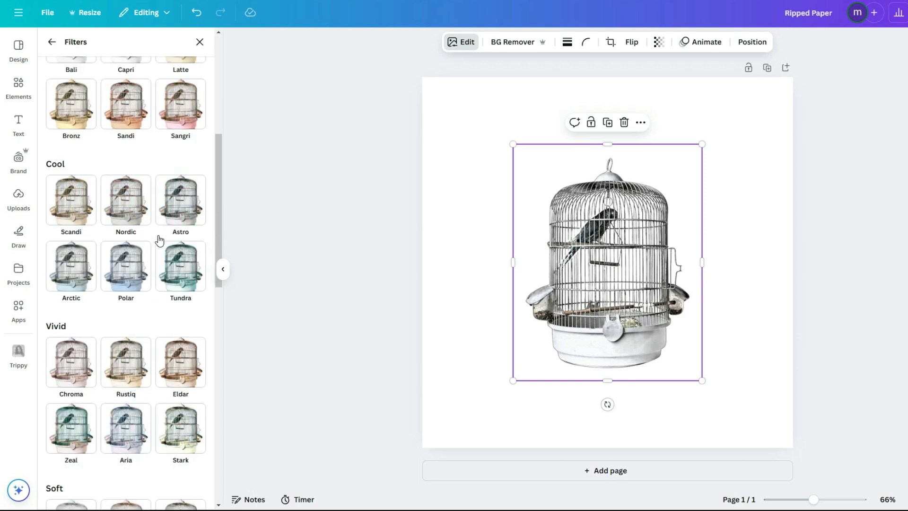
pyautogui.scroll(-7, 159, 241)
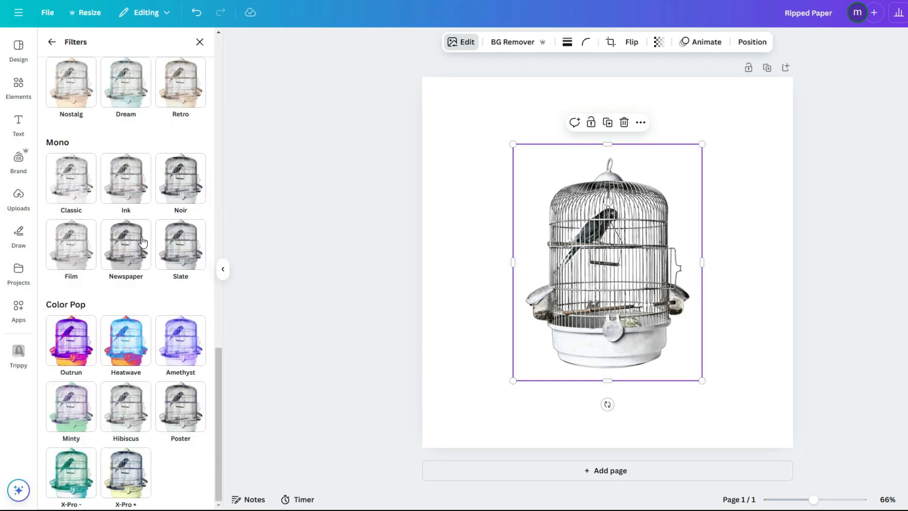
pyautogui.click(123, 186)
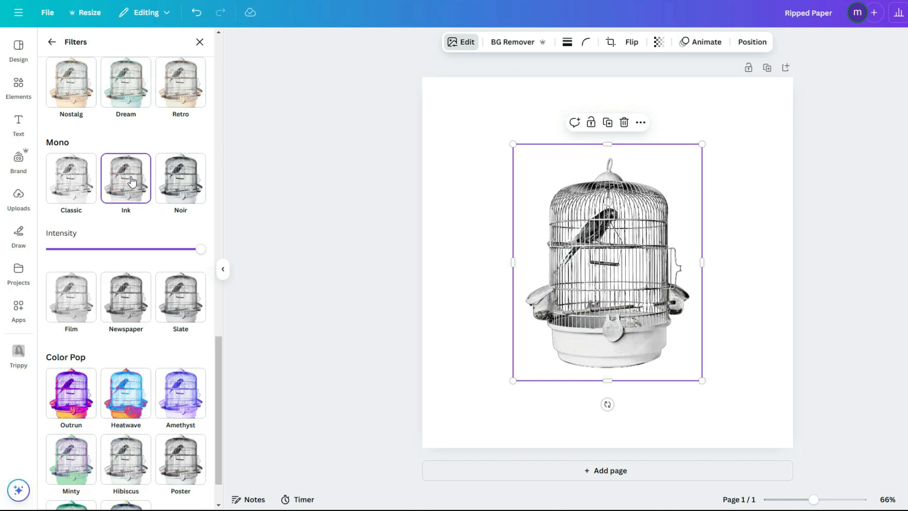
pyautogui.click(200, 42)
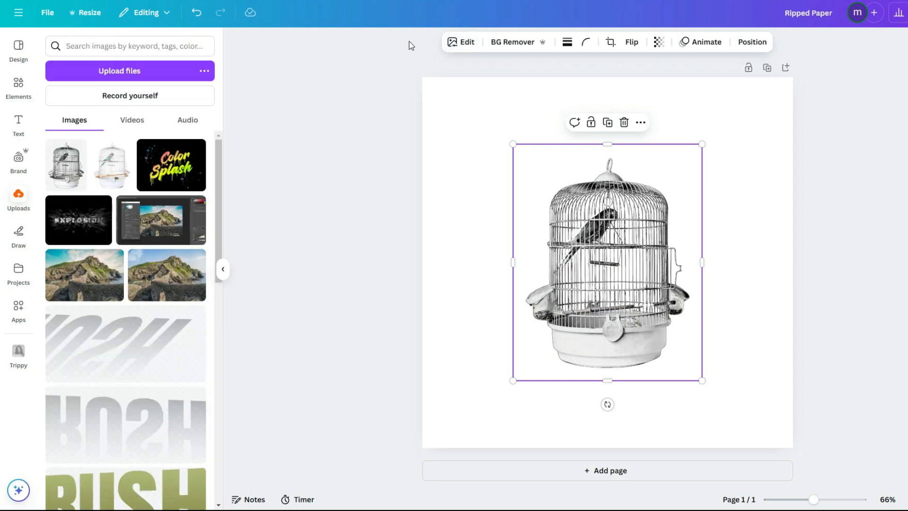
# - Raise the birdcage image's clarity to 100 and increase its vignette in the image adjustments
pyautogui.click(469, 44)
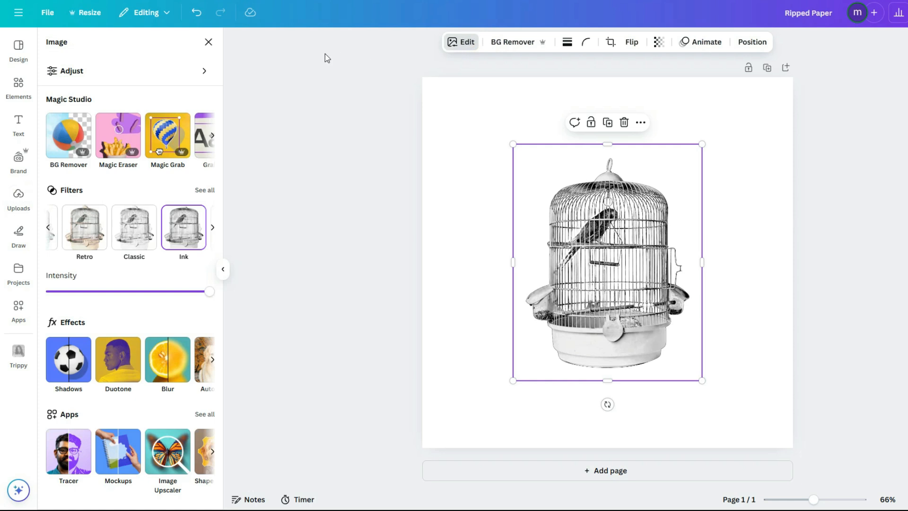
pyautogui.click(105, 72)
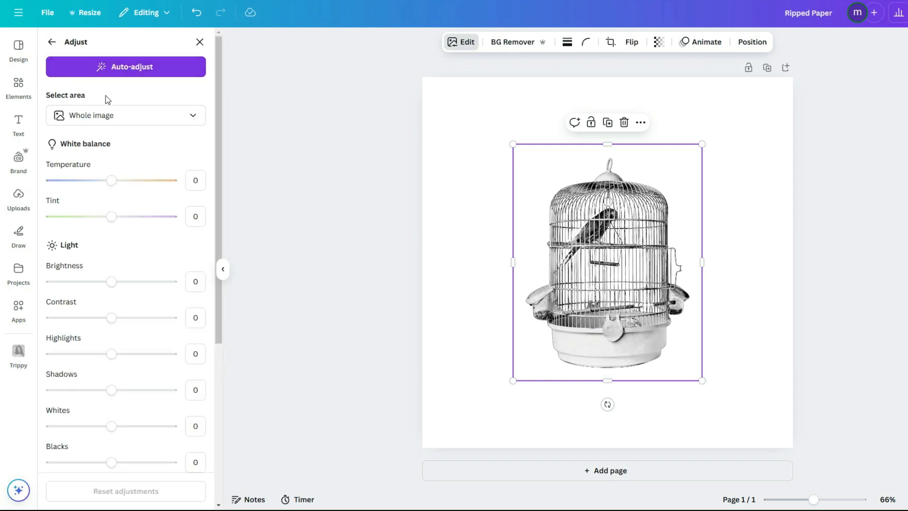
pyautogui.scroll(-2, 120, 224)
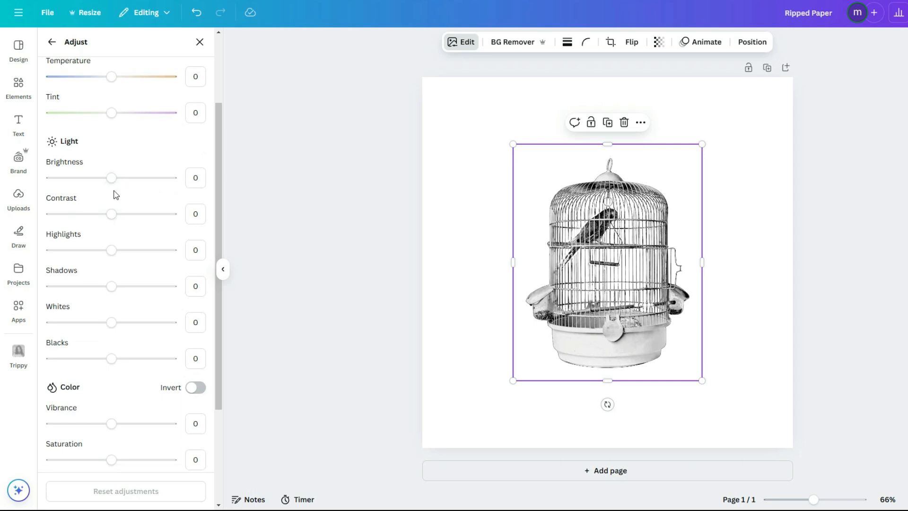
pyautogui.scroll(-3, 113, 196)
pyautogui.moveTo(128, 423); pyautogui.dragTo(176, 417)
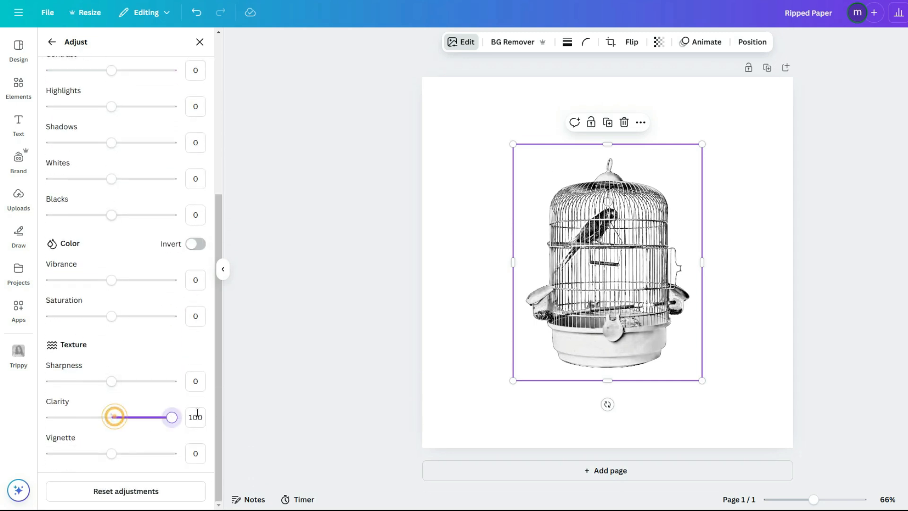
pyautogui.moveTo(110, 455); pyautogui.dragTo(147, 462)
# - Set the image's contrast to -67, brightness to 50, highlights to 35, shadows to 34, whites to -30 and blacks to 45
pyautogui.scroll(3, 130, 339)
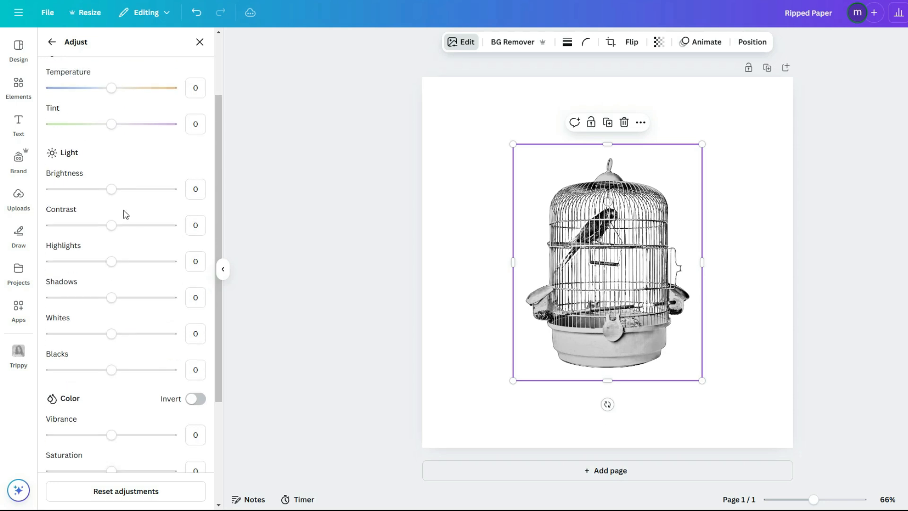
pyautogui.moveTo(115, 229); pyautogui.dragTo(72, 230)
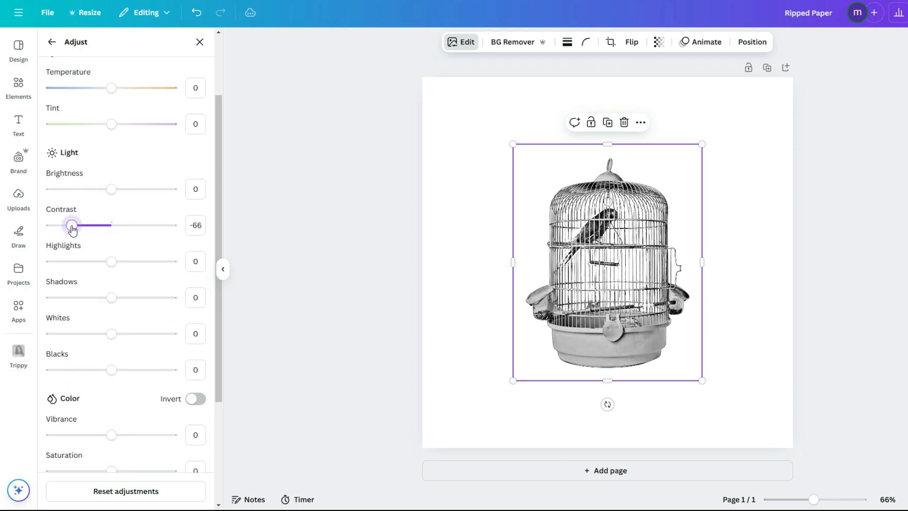
pyautogui.moveTo(113, 190); pyautogui.dragTo(142, 193)
pyautogui.moveTo(111, 261); pyautogui.dragTo(132, 267)
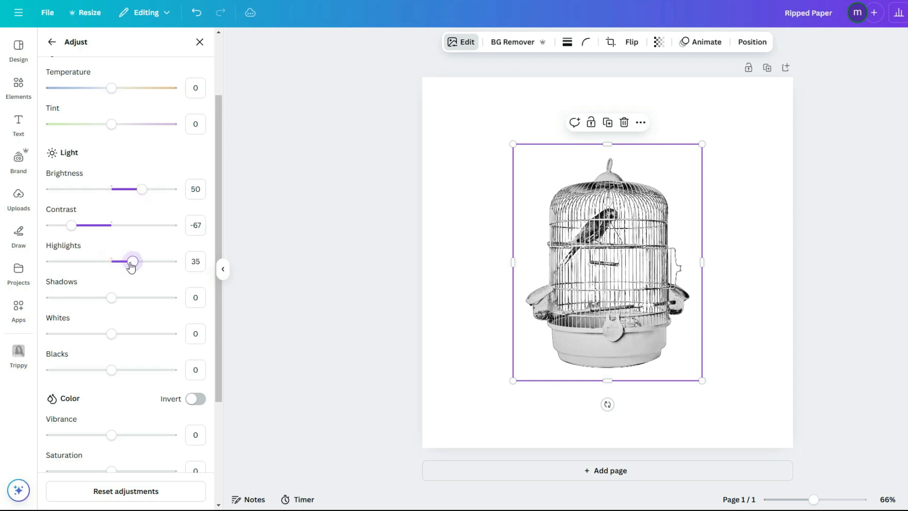
pyautogui.moveTo(113, 376); pyautogui.dragTo(141, 372)
pyautogui.moveTo(113, 333); pyautogui.dragTo(128, 304)
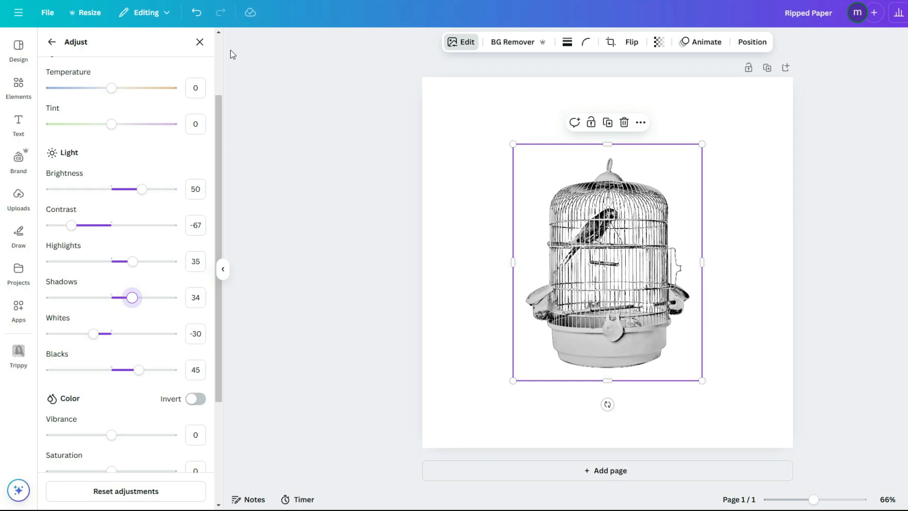
pyautogui.click(200, 42)
pyautogui.click(306, 198)
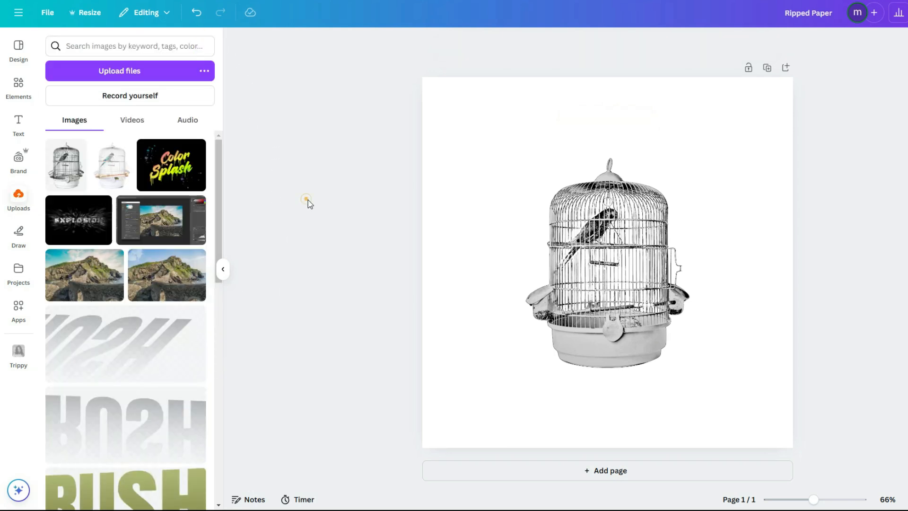
# - Apply Trippy's Trace effect to the birdcage again with RGB shift amount 0, RGB shift angle 0 and Solarize 0.13, and save it
pyautogui.click(573, 260)
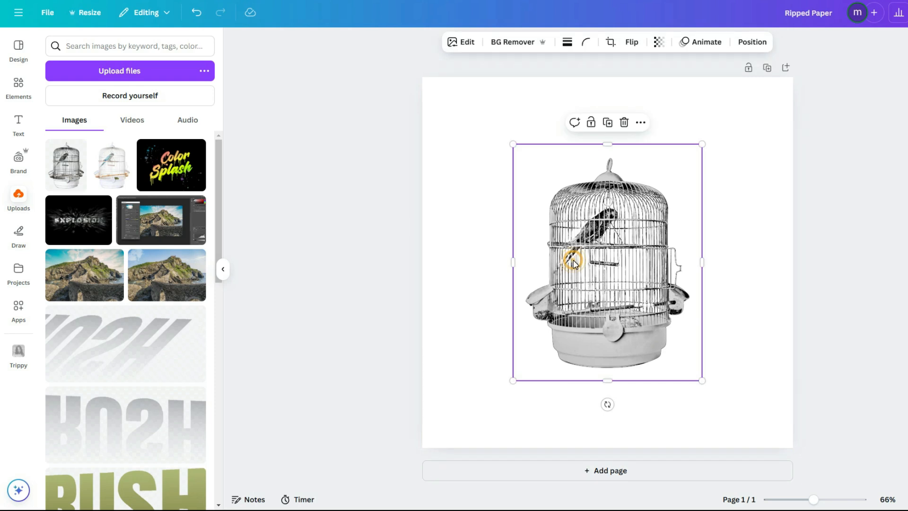
pyautogui.click(20, 359)
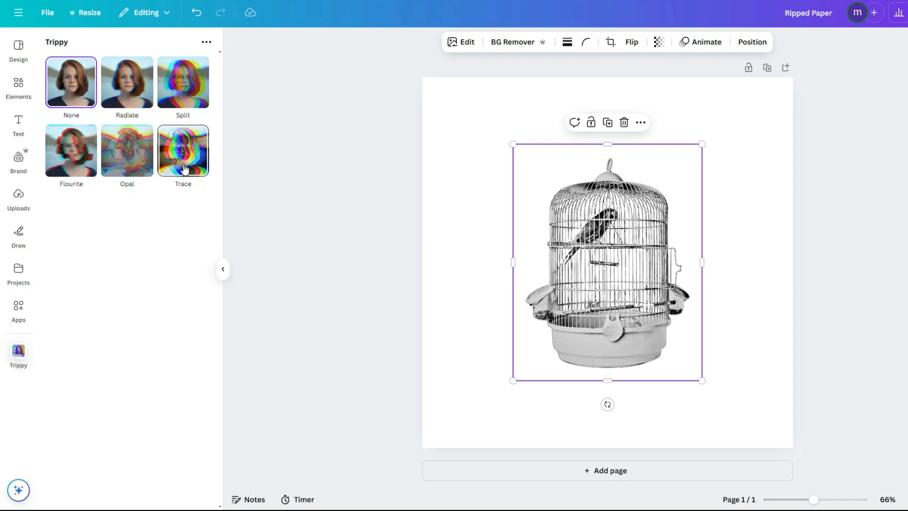
pyautogui.click(185, 169)
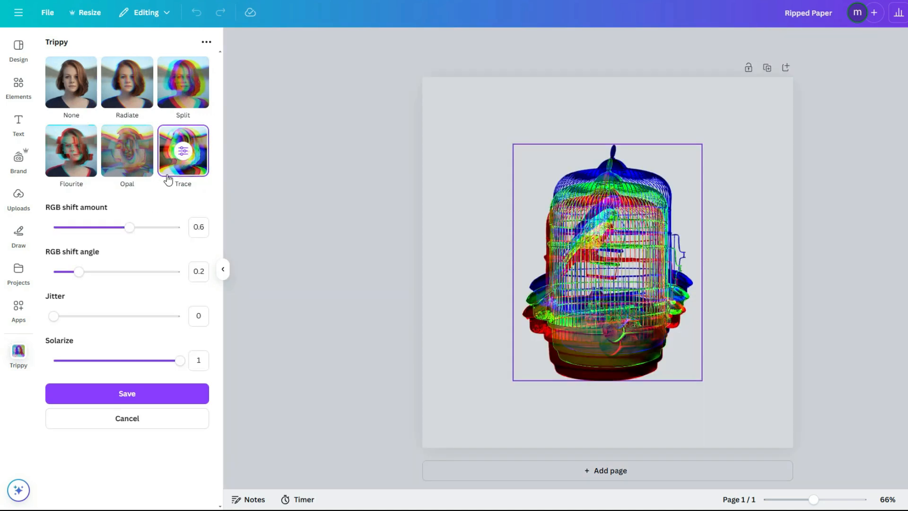
pyautogui.doubleClick(124, 226)
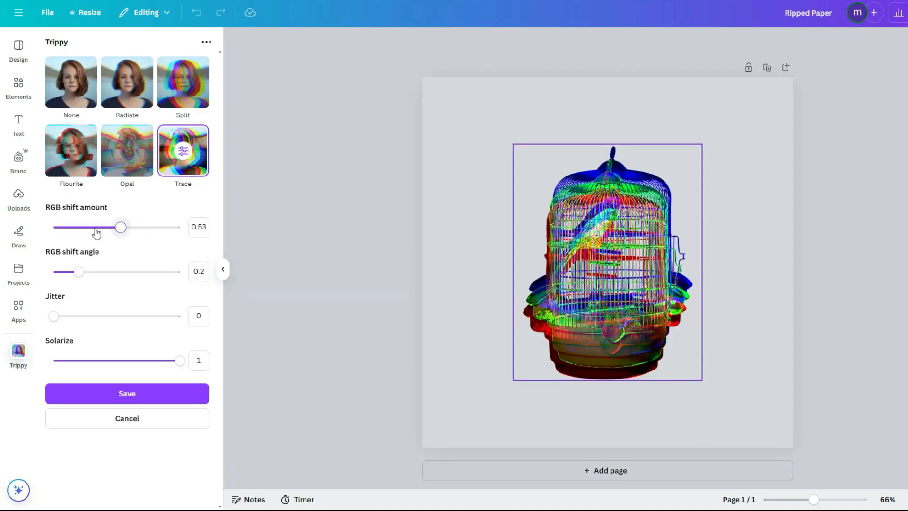
pyautogui.doubleClick(80, 271)
pyautogui.moveTo(180, 362)
pyautogui.mouseDown()
pyautogui.moveTo(52, 369)
pyautogui.moveTo(95, 380)
pyautogui.moveTo(64, 382)
pyautogui.moveTo(57, 368)
pyautogui.moveTo(71, 370)
pyautogui.mouseUp()
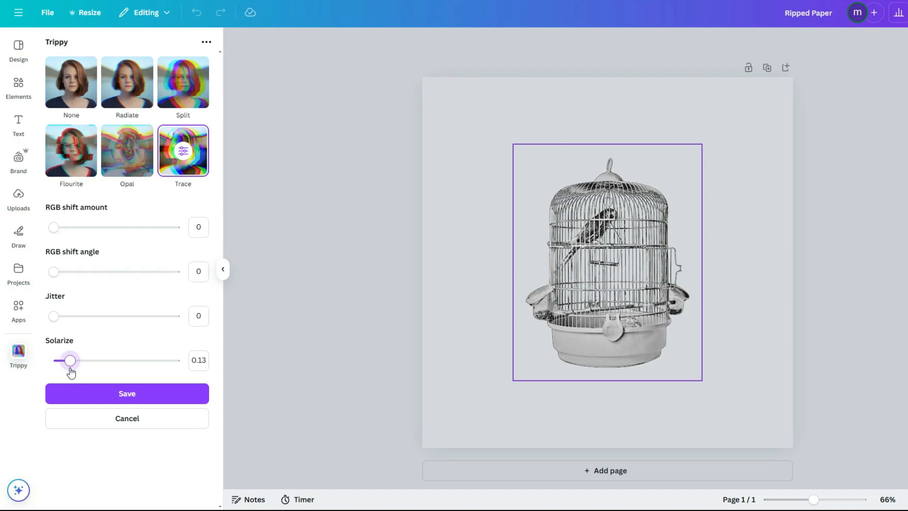
pyautogui.click(114, 395)
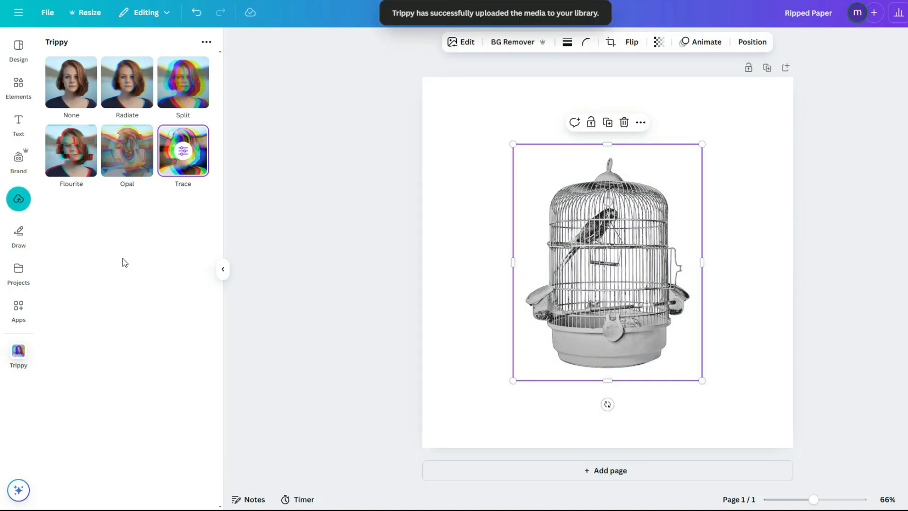
# - Adjust the retraced birdcage image's texture to clarity 77 and vignette 24
pyautogui.click(468, 42)
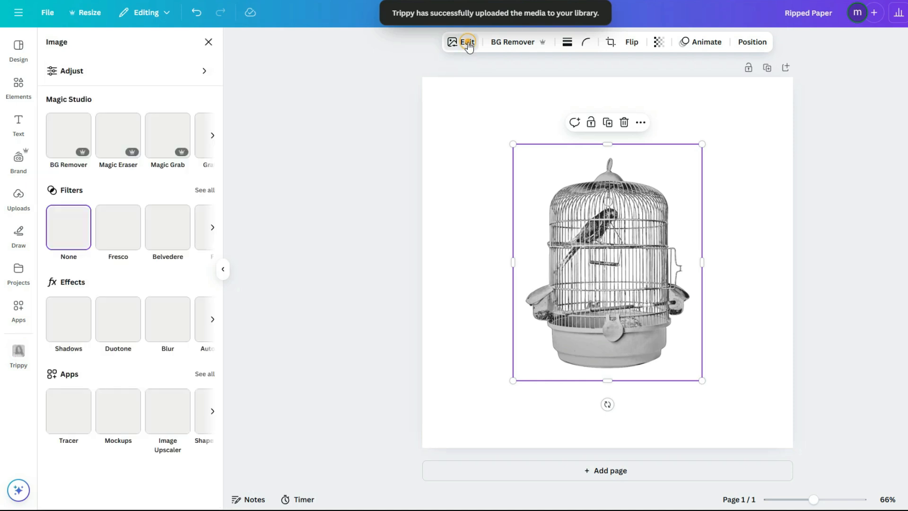
pyautogui.click(78, 79)
pyautogui.scroll(-5, 98, 227)
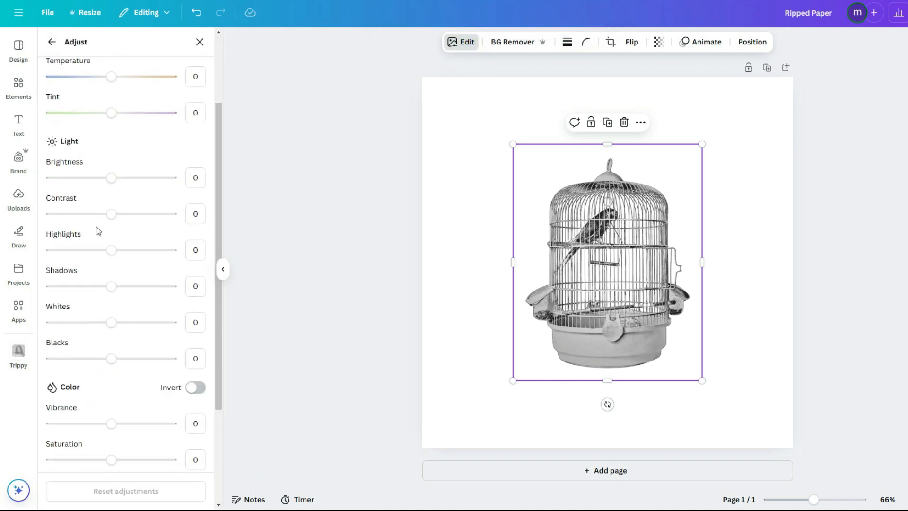
pyautogui.moveTo(118, 420); pyautogui.dragTo(178, 419)
pyautogui.moveTo(114, 452)
pyautogui.mouseDown()
pyautogui.moveTo(130, 454)
pyautogui.moveTo(93, 454)
pyautogui.moveTo(126, 453)
pyautogui.mouseUp()
pyautogui.moveTo(170, 416); pyautogui.dragTo(160, 427)
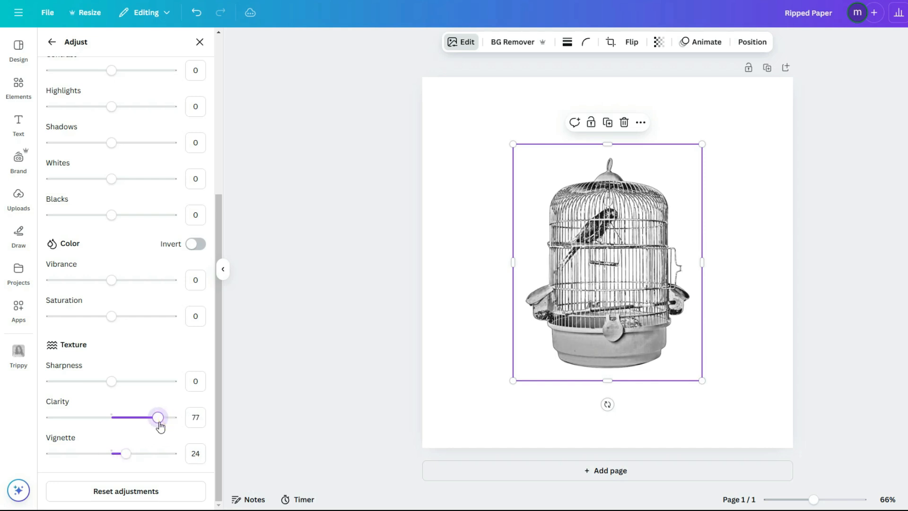
# - Set the birdcage's contrast to -58, brightness to 39, highlights to 32, shadows to 35, whites to -40 and blacks to 19
pyautogui.scroll(2, 121, 160)
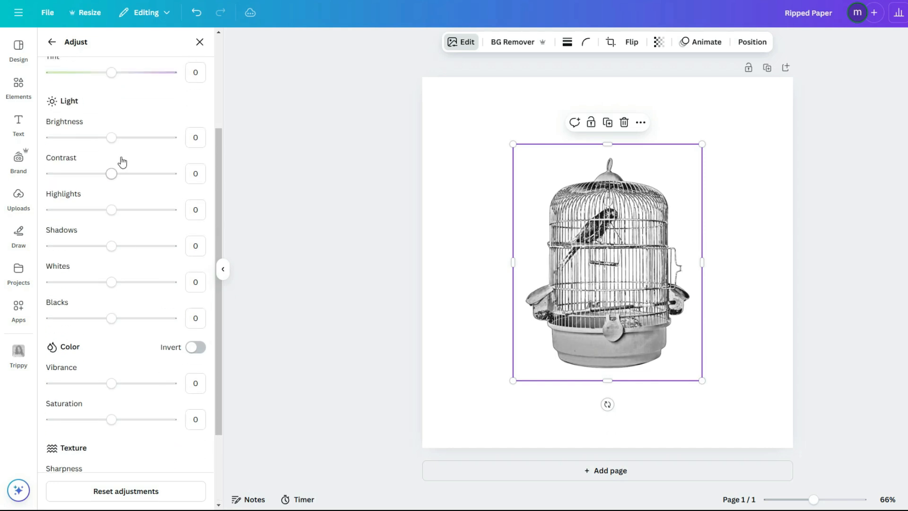
pyautogui.moveTo(111, 174); pyautogui.dragTo(76, 178)
pyautogui.moveTo(112, 137); pyautogui.dragTo(152, 137)
pyautogui.moveTo(111, 210); pyautogui.dragTo(131, 210)
pyautogui.moveTo(150, 137); pyautogui.dragTo(135, 137)
pyautogui.moveTo(111, 246); pyautogui.dragTo(133, 245)
pyautogui.moveTo(118, 284); pyautogui.dragTo(86, 290)
pyautogui.moveTo(110, 320)
pyautogui.mouseDown()
pyautogui.moveTo(129, 318)
pyautogui.moveTo(122, 322)
pyautogui.mouseUp()
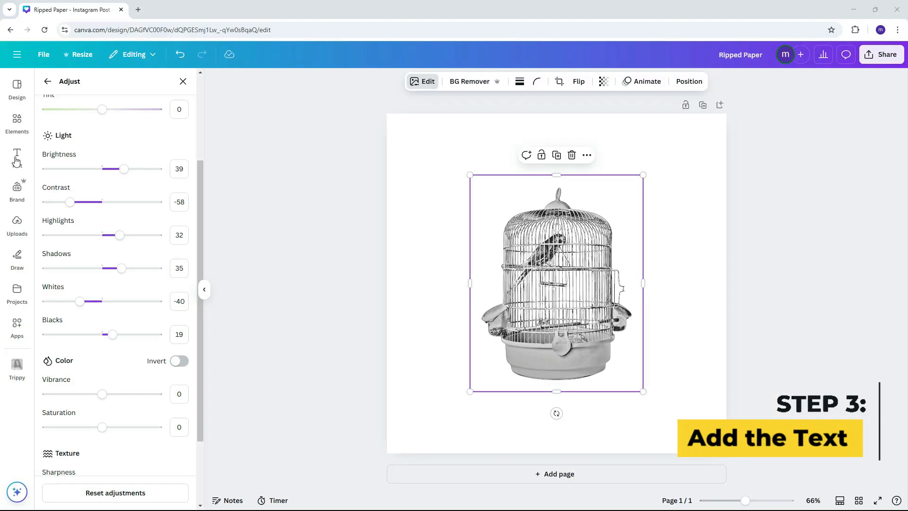
# - Add a heading reading "Beyond" over the birdcage
pyautogui.click(16, 156)
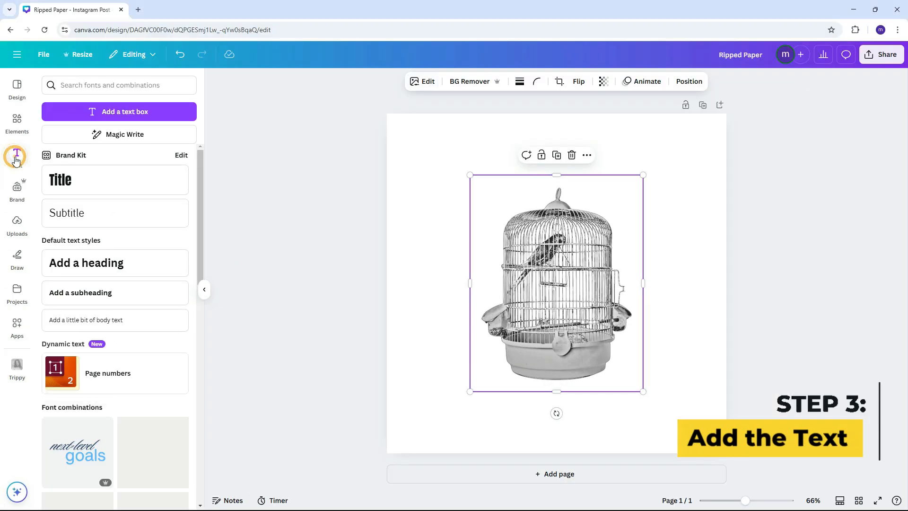
pyautogui.click(134, 263)
pyautogui.write('Beyond')
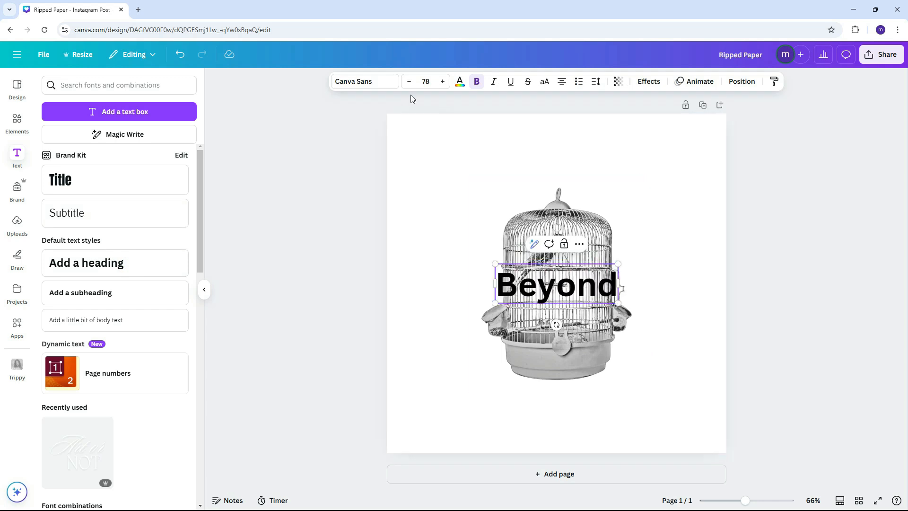
# - Set the heading's font to Lilita One and convert it to uppercase
pyautogui.click(364, 81)
pyautogui.click(118, 126)
pyautogui.write('lilita')
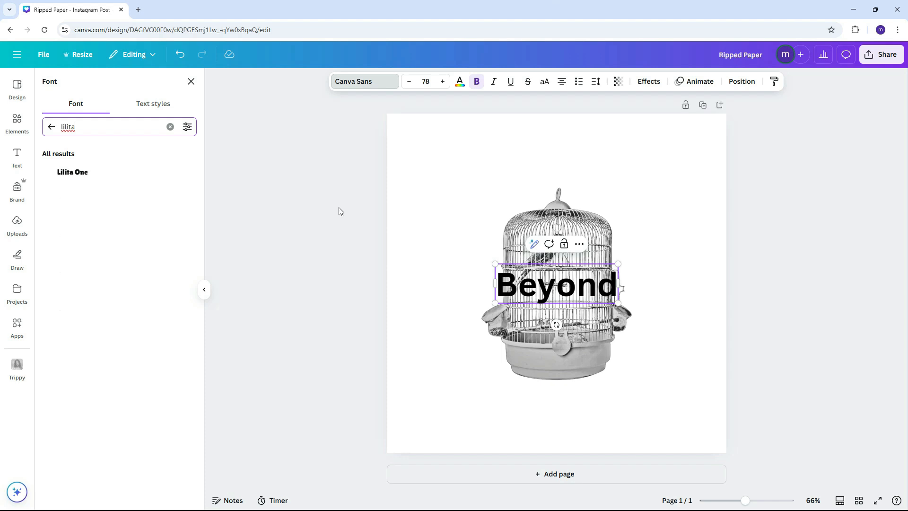
pyautogui.click(91, 172)
pyautogui.click(544, 81)
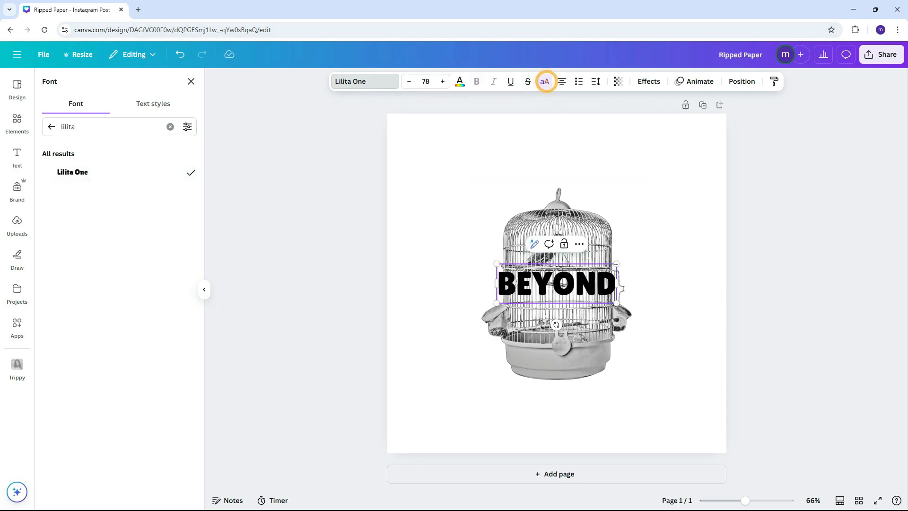
# - Enlarge the BEYOND heading to font size 128 and place it across the top of the birdcage
pyautogui.moveTo(614, 264); pyautogui.dragTo(692, 239)
pyautogui.click(662, 203)
pyautogui.moveTo(672, 283); pyautogui.dragTo(609, 212)
pyautogui.moveTo(629, 170); pyautogui.dragTo(630, 169)
pyautogui.moveTo(612, 211); pyautogui.dragTo(613, 214)
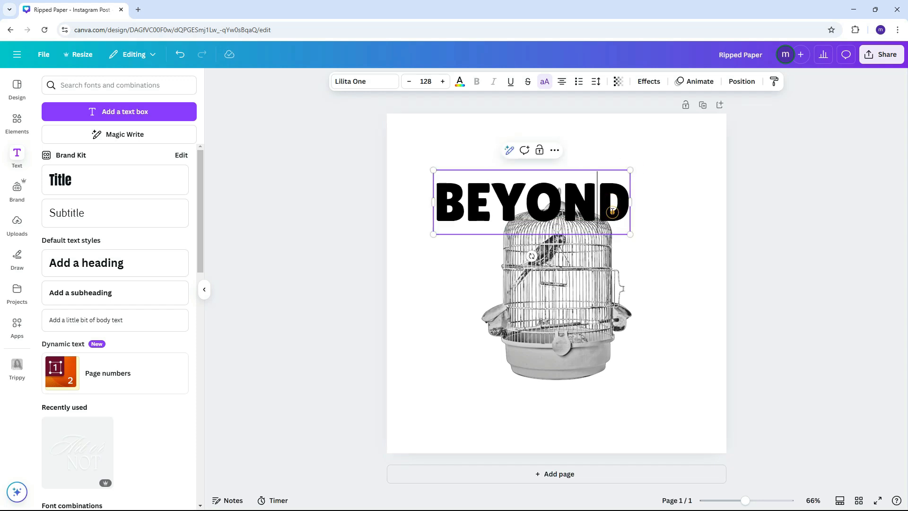
# - Duplicate the BEYOND heading, place the copy just below it and change its text to "THE CAGE"
pyautogui.click(555, 150)
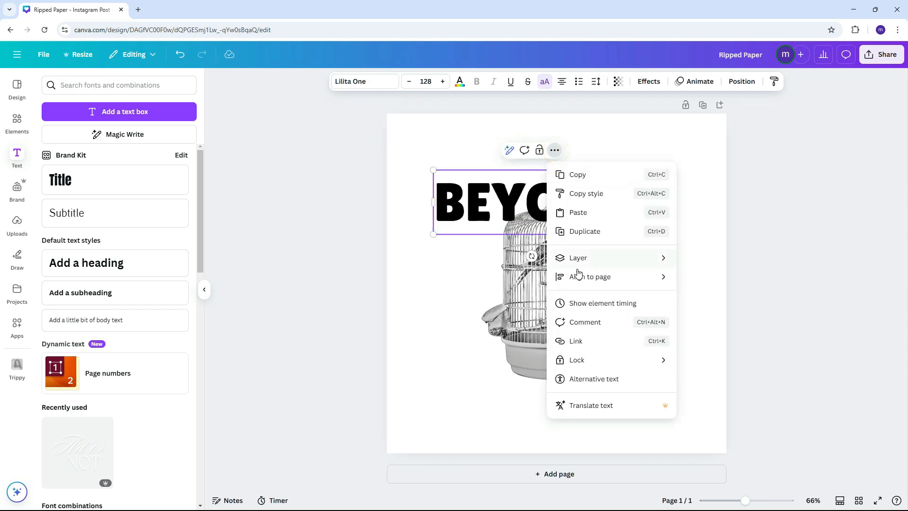
pyautogui.click(590, 232)
pyautogui.moveTo(591, 231); pyautogui.dragTo(642, 268)
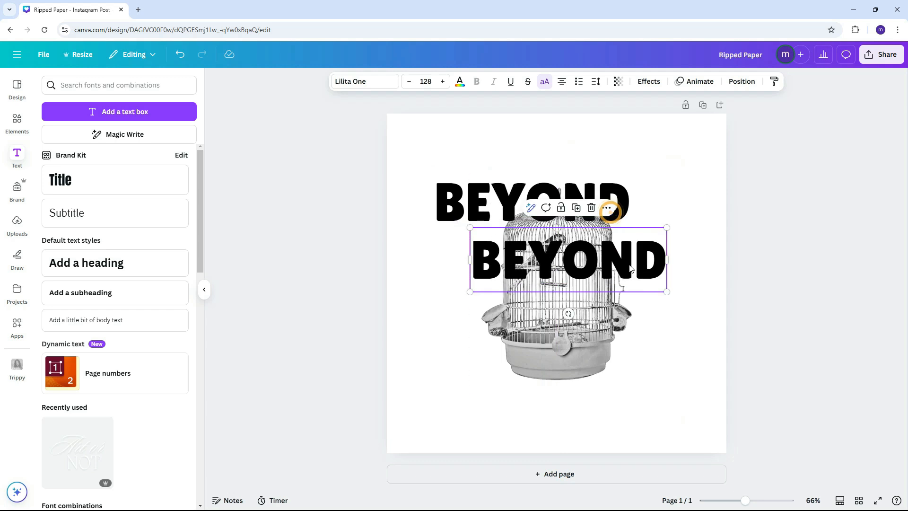
pyautogui.doubleClick(630, 265)
pyautogui.write('THE CAGE')
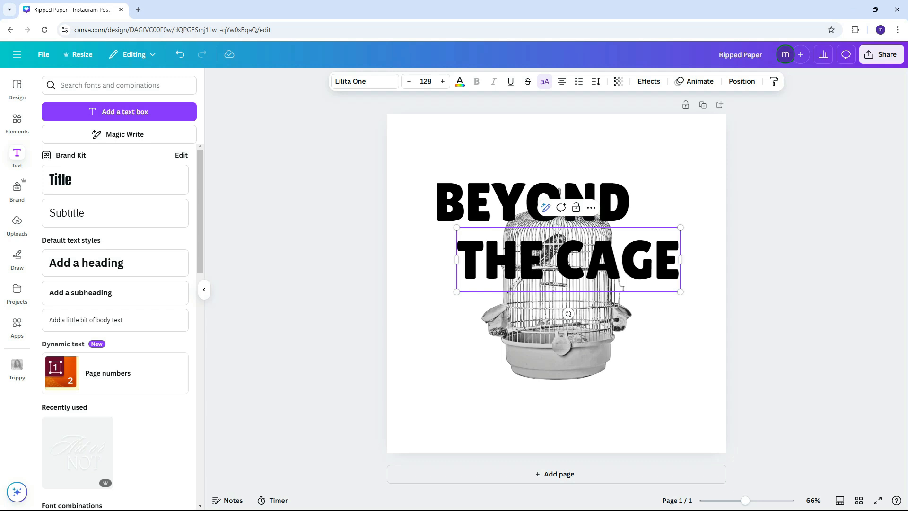
# - Apply the Hollow text effect to THE CAGE with thickness 8
pyautogui.click(634, 260)
pyautogui.doubleClick(635, 260)
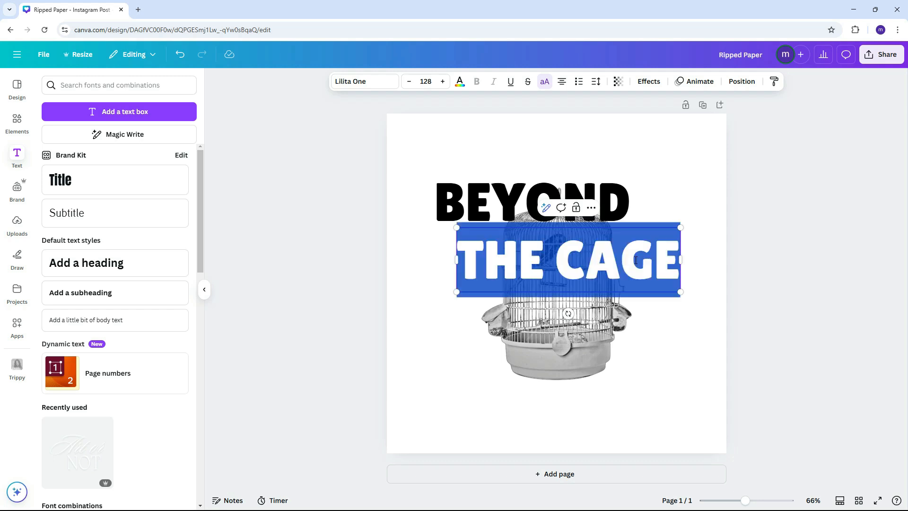
pyautogui.click(646, 82)
pyautogui.click(72, 208)
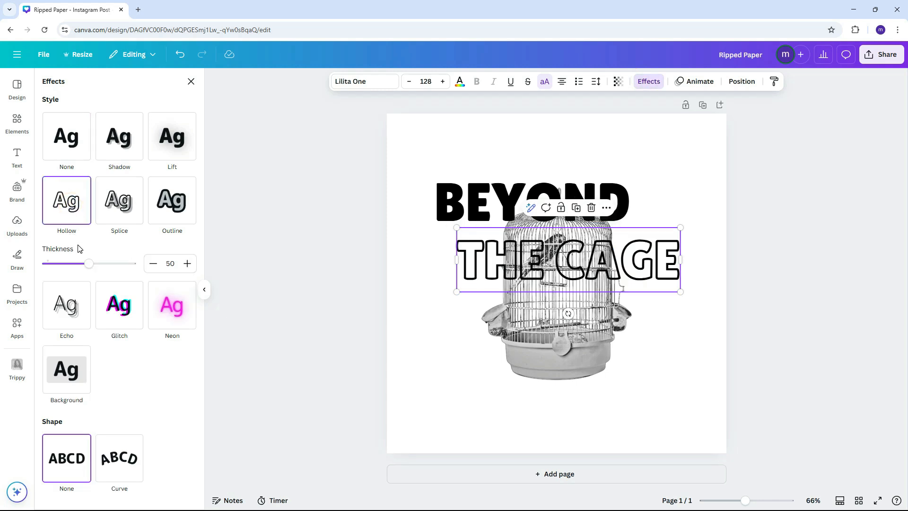
pyautogui.moveTo(88, 265); pyautogui.dragTo(51, 275)
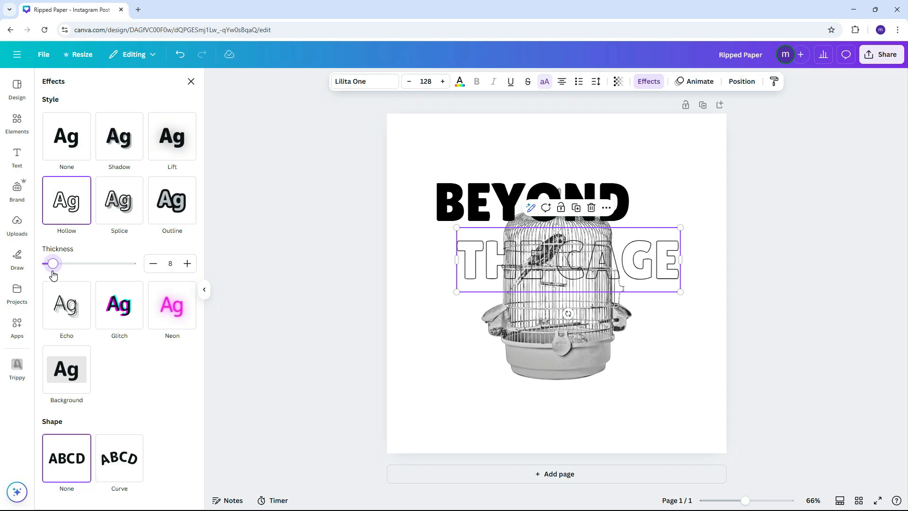
pyautogui.click(664, 324)
pyautogui.click(662, 290)
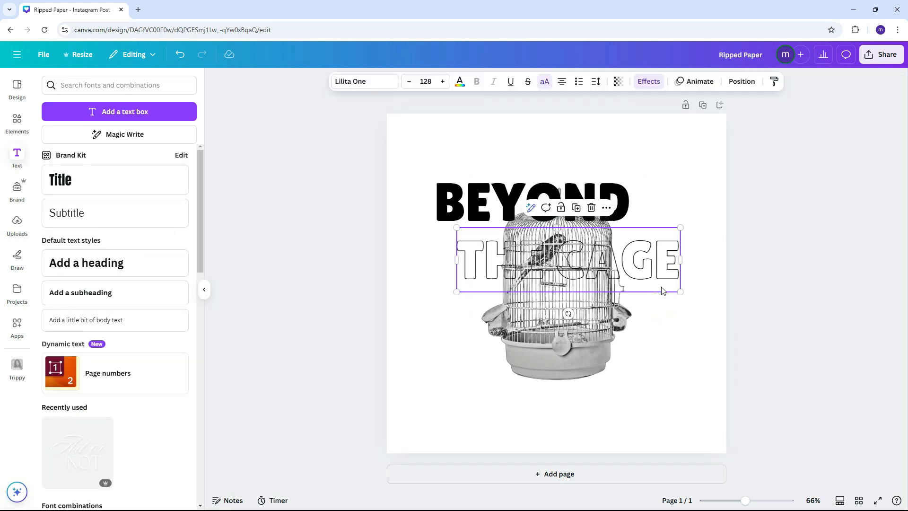
# - Move THE CAGE up close beneath BEYOND, offset to the right, and shift BEYOND slightly left to stagger the two lines
pyautogui.moveTo(661, 276); pyautogui.dragTo(669, 257)
pyautogui.click(624, 199)
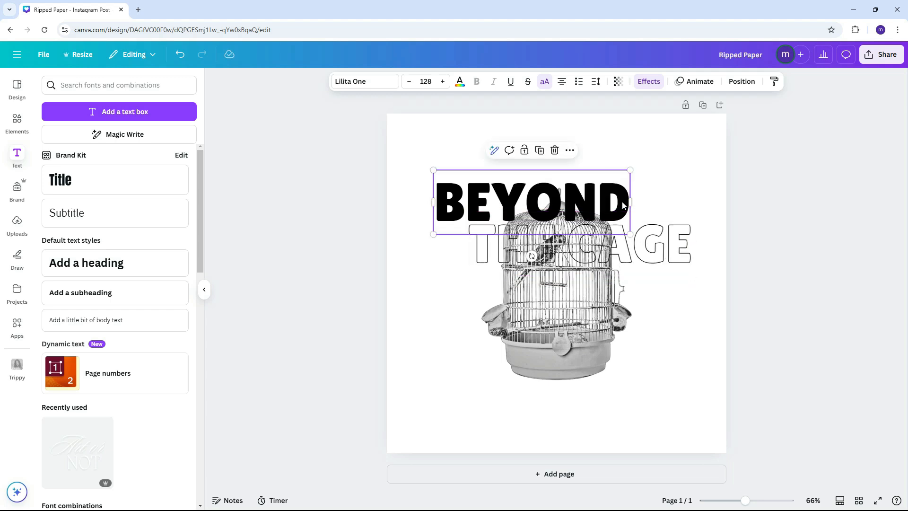
pyautogui.moveTo(624, 199); pyautogui.dragTo(618, 198)
pyautogui.keyDown('shift'); pyautogui.click(681, 247); pyautogui.keyUp('shift')
pyautogui.moveTo(681, 247); pyautogui.dragTo(678, 254)
# - Send the THE CAGE text to the back, behind the birdcage
pyautogui.click(658, 242)
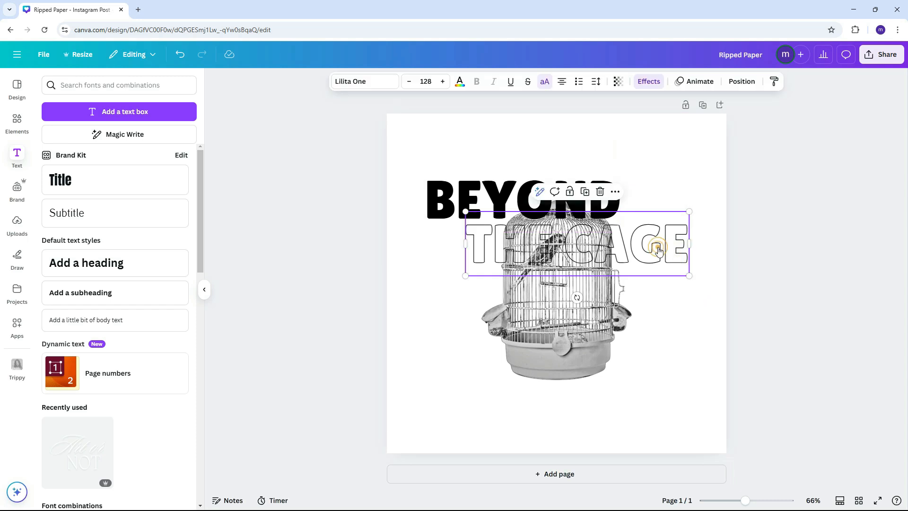
pyautogui.rightClick(659, 242)
pyautogui.moveTo(688, 346)
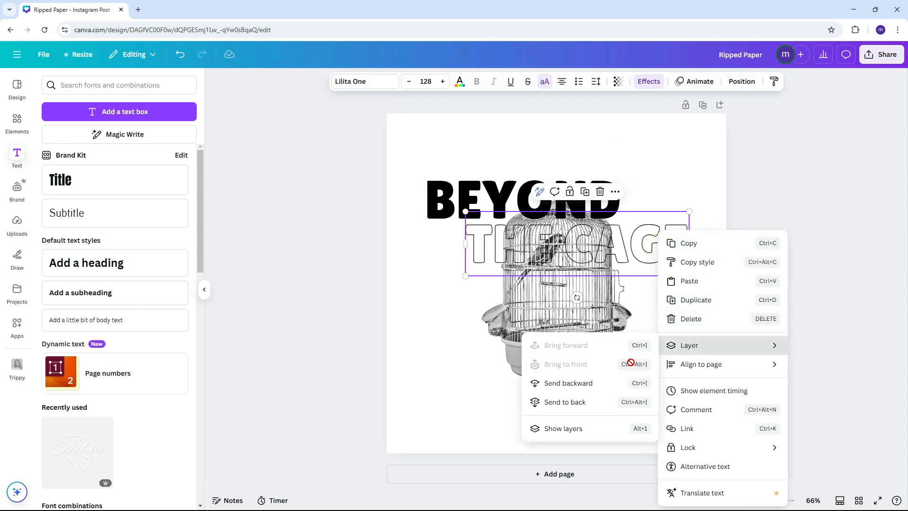
pyautogui.click(589, 401)
pyautogui.click(679, 350)
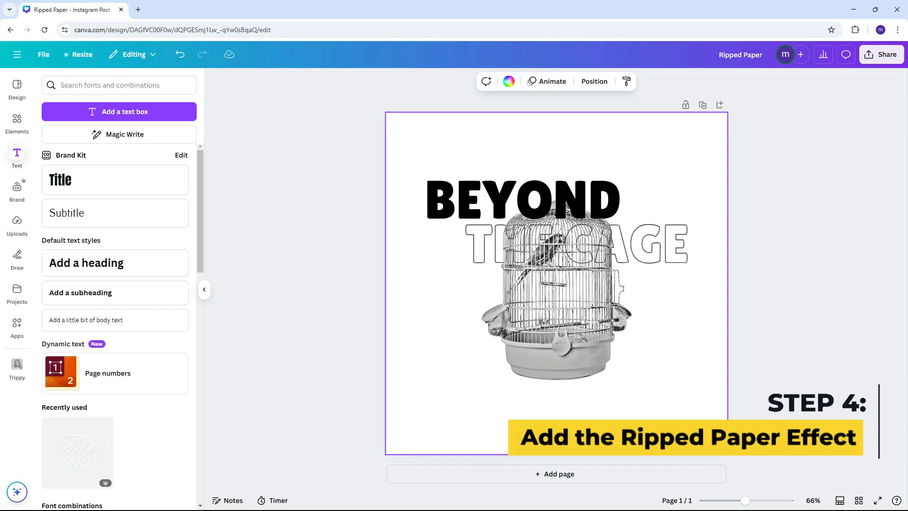
# - Search the elements for "paper torn" and add a wide torn-paper frame to the page
pyautogui.click(11, 127)
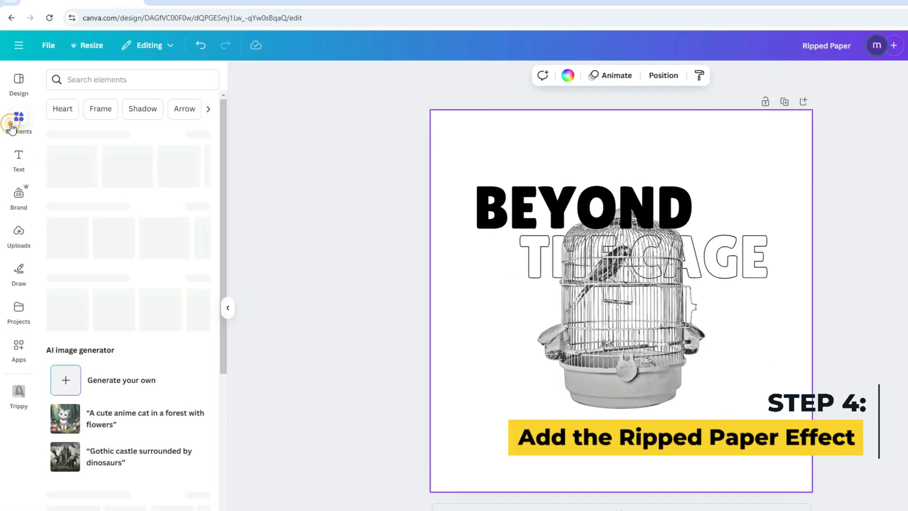
pyautogui.click(87, 85)
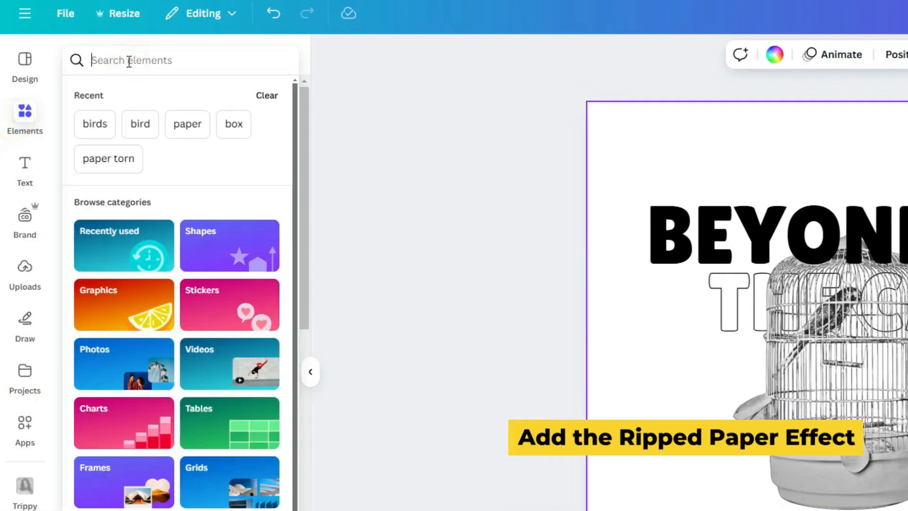
pyautogui.write('paper torn')
pyautogui.press('Return')
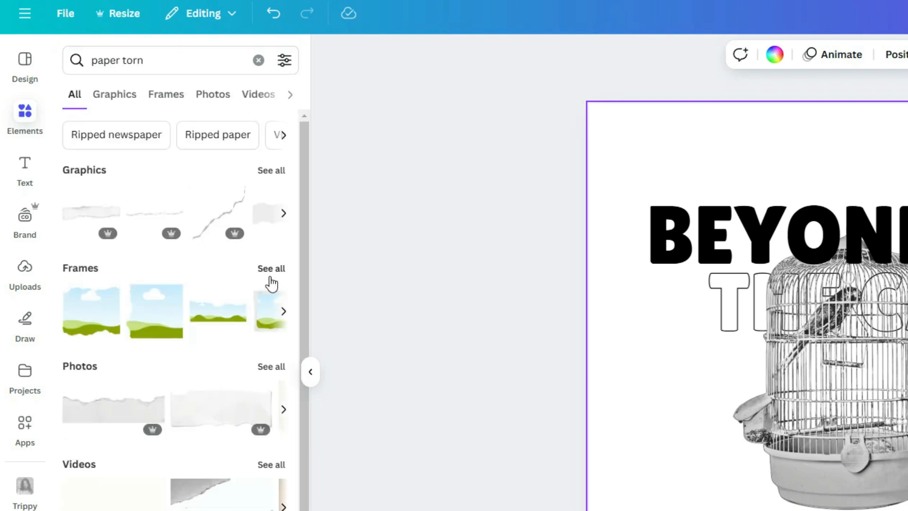
pyautogui.click(273, 274)
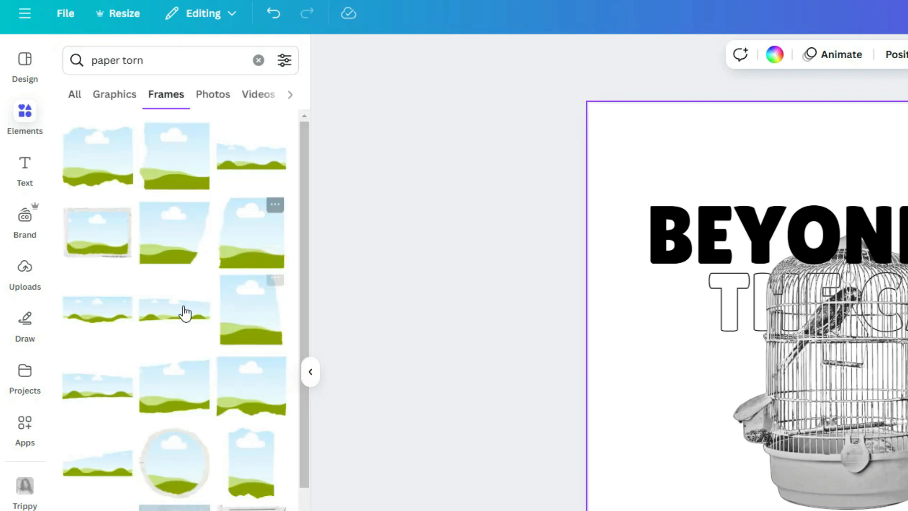
pyautogui.click(113, 398)
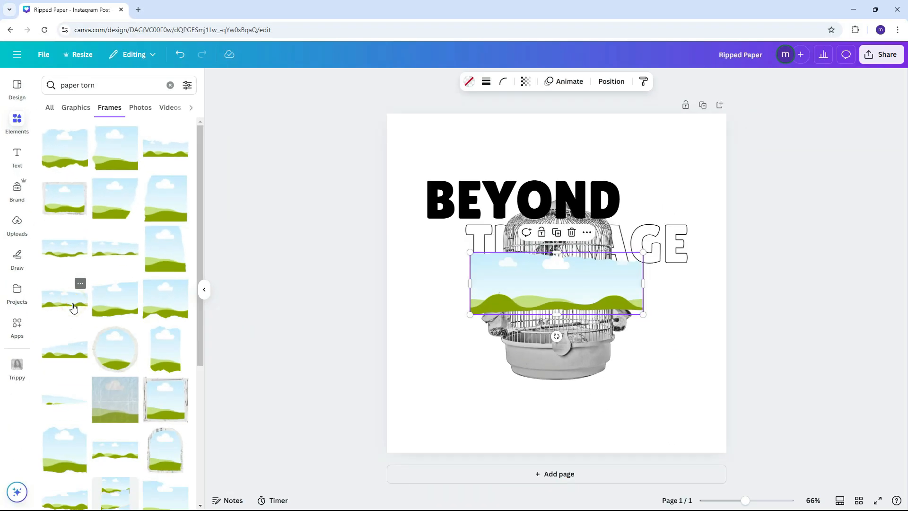
# - Enlarge the torn-paper frame, tilt it upward to the right and fit it across the bottom of the page
pyautogui.moveTo(643, 252); pyautogui.dragTo(783, 212)
pyautogui.moveTo(626, 264); pyautogui.dragTo(570, 386)
pyautogui.moveTo(569, 457); pyautogui.dragTo(589, 455)
pyautogui.moveTo(721, 342); pyautogui.dragTo(746, 335)
pyautogui.moveTo(686, 352); pyautogui.dragTo(651, 385)
pyautogui.moveTo(567, 482); pyautogui.dragTo(577, 480)
pyautogui.moveTo(708, 349); pyautogui.dragTo(722, 344)
pyautogui.moveTo(701, 294); pyautogui.dragTo(723, 276)
# - Move the birdcage and both text lines slightly up together
pyautogui.moveTo(526, 153); pyautogui.dragTo(596, 281)
pyautogui.moveTo(596, 282); pyautogui.dragTo(593, 261)
pyautogui.click(770, 359)
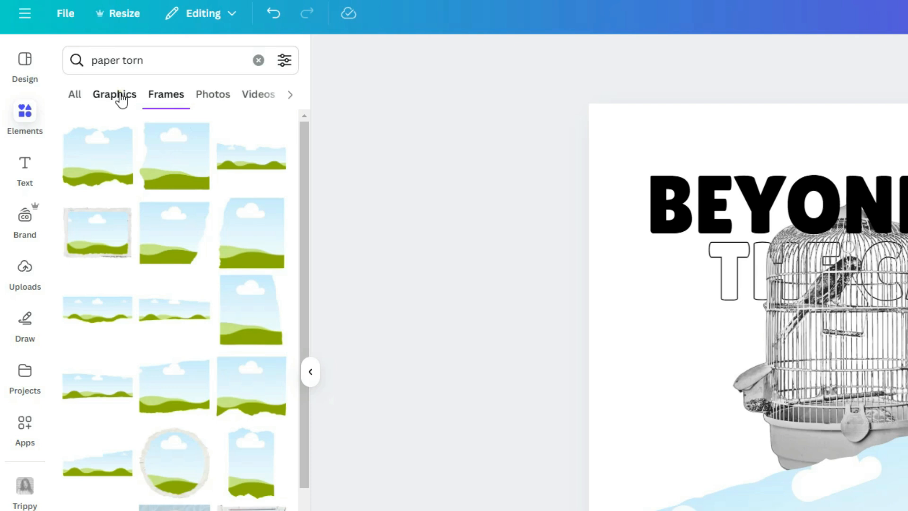
# - Add a white torn-paper graphic from the "paper torn" results, then enlarge and tilt it along the frame's upper edge
pyautogui.click(79, 109)
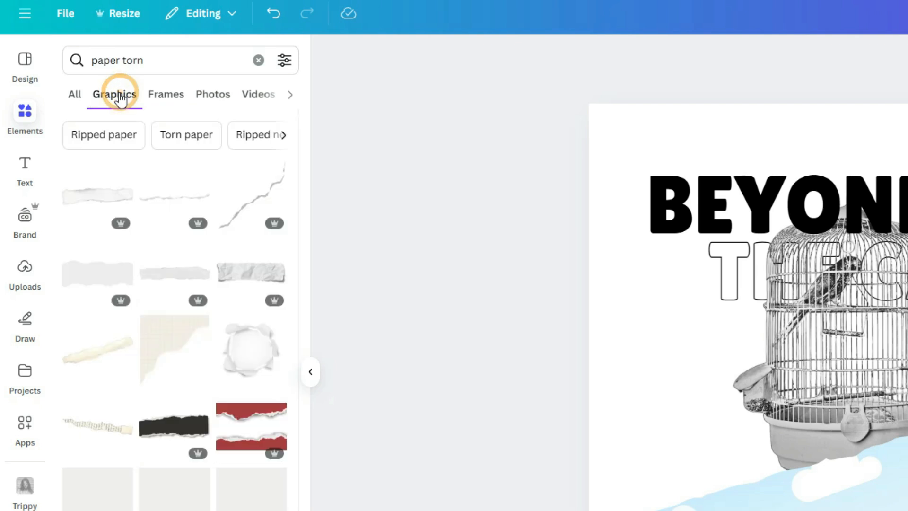
pyautogui.click(98, 217)
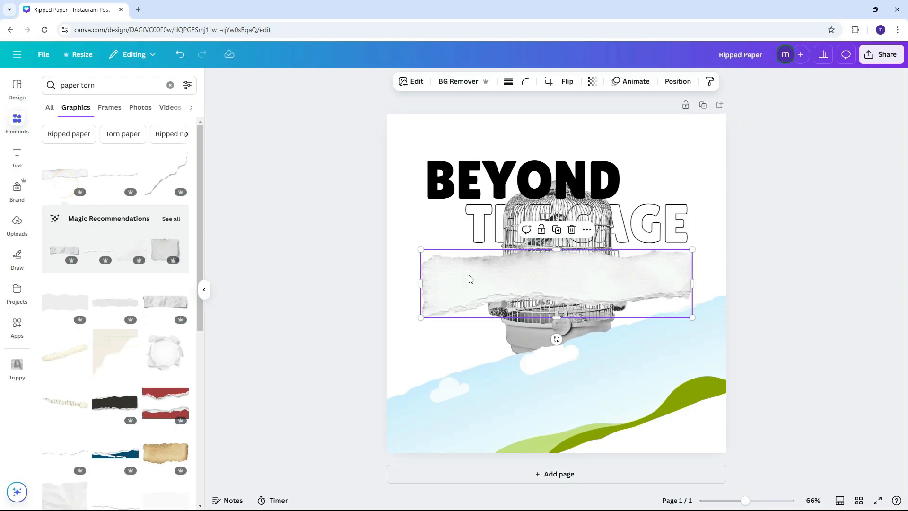
pyautogui.moveTo(470, 279); pyautogui.dragTo(488, 351)
pyautogui.moveTo(539, 406); pyautogui.dragTo(555, 416)
pyautogui.moveTo(661, 282); pyautogui.dragTo(729, 244)
pyautogui.moveTo(696, 276); pyautogui.dragTo(725, 267)
pyautogui.hotkey('ctrl', 'z')
# - Send the torn-paper graphic to the back
pyautogui.rightClick(662, 327)
pyautogui.click(692, 305)
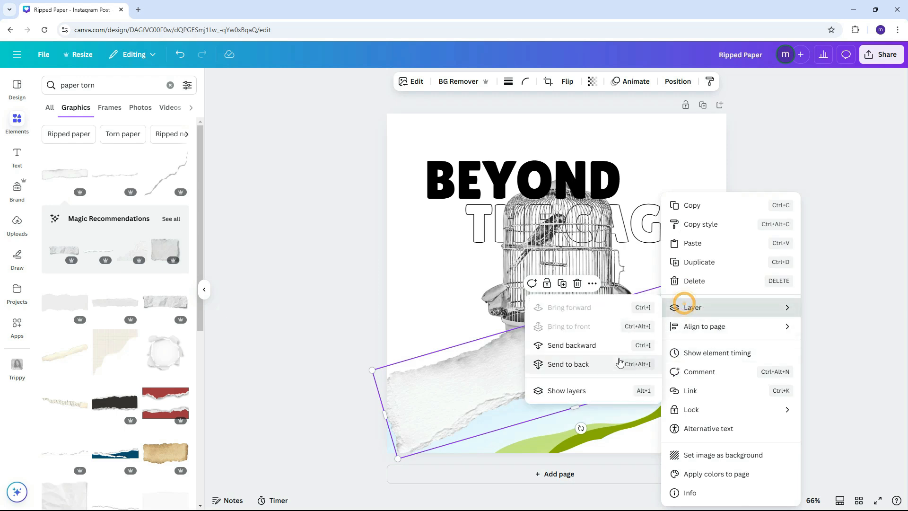
pyautogui.click(617, 360)
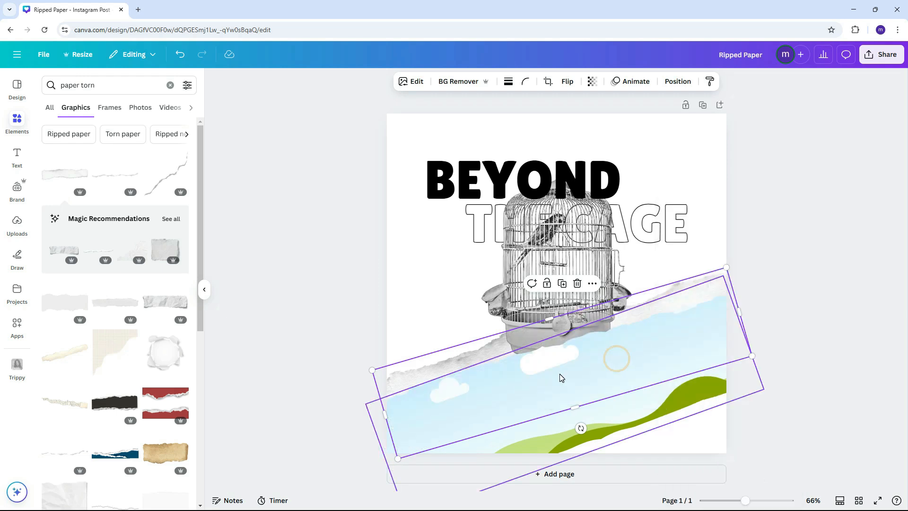
# - Select the frame together with the torn paper and bring both to the front, over the birdcage
pyautogui.keyDown('shift'); pyautogui.click(620, 423); pyautogui.keyUp('shift')
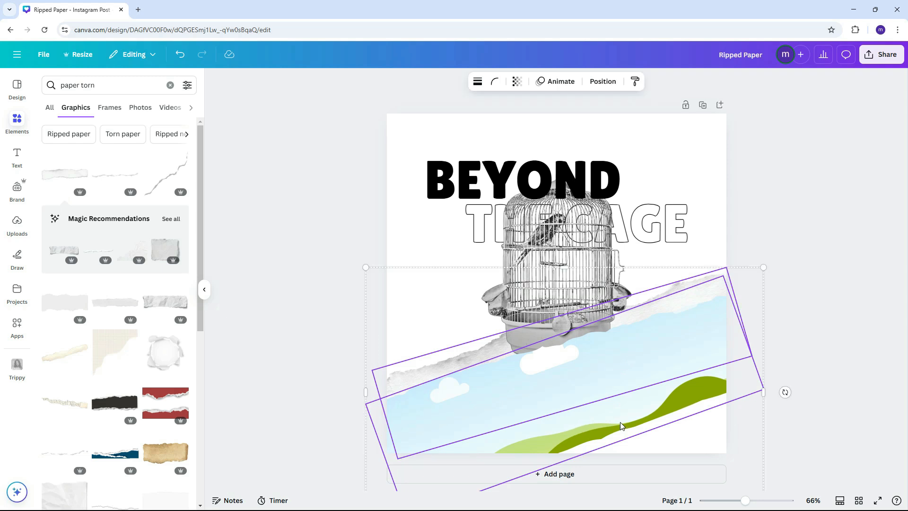
pyautogui.rightClick(620, 422)
pyautogui.click(647, 344)
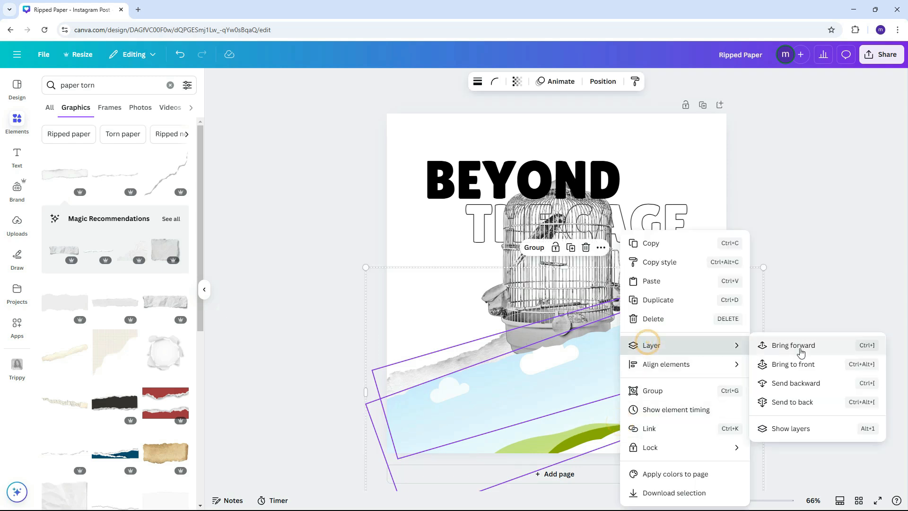
pyautogui.click(798, 364)
# - Nudge the torn-paper graphic down so only a thin ripped strip shows above the frame
pyautogui.click(449, 356)
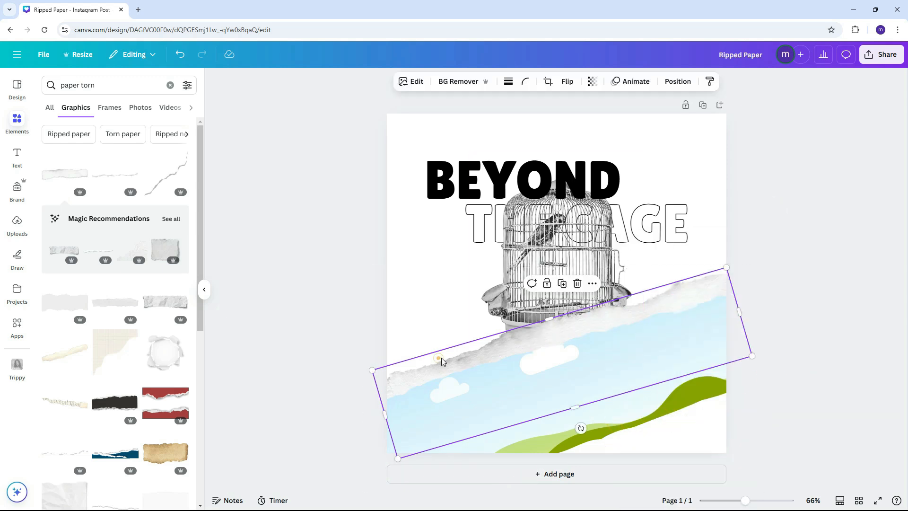
pyautogui.press('Down')
pyautogui.press('Down')
pyautogui.press('Down')
pyautogui.press('Down')
pyautogui.press('Down')
pyautogui.press('Down')
pyautogui.press('Down')
pyautogui.press('Down')
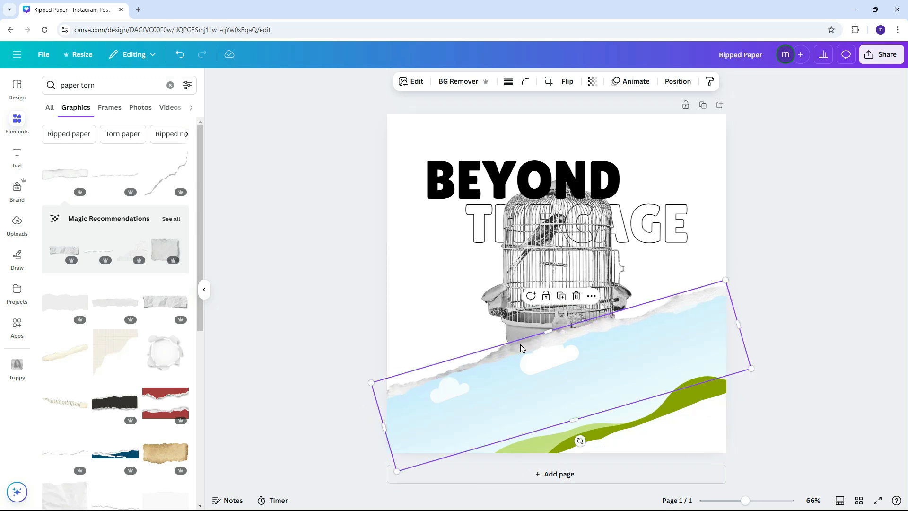
# - Duplicate the torn paper onto the lower part of the frame and bring the frame to the front
pyautogui.moveTo(585, 356); pyautogui.dragTo(614, 399)
pyautogui.click(651, 341)
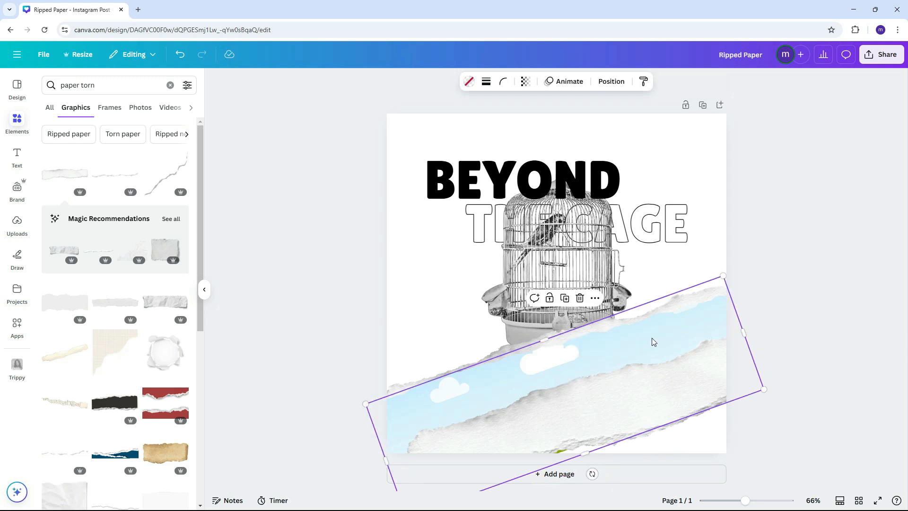
pyautogui.rightClick(651, 338)
pyautogui.click(685, 366)
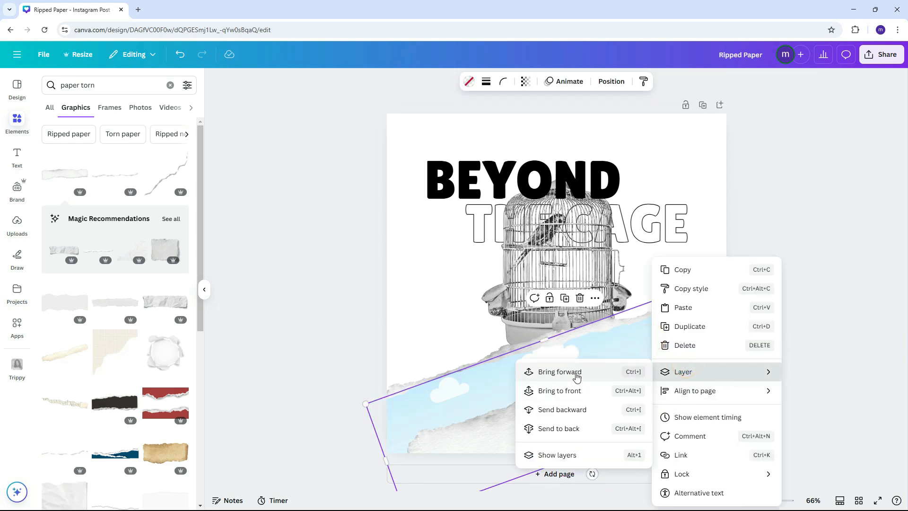
pyautogui.click(581, 397)
# - Rotate the torn-paper copy and align it along the frame's lower edge as a ripped border
pyautogui.click(675, 425)
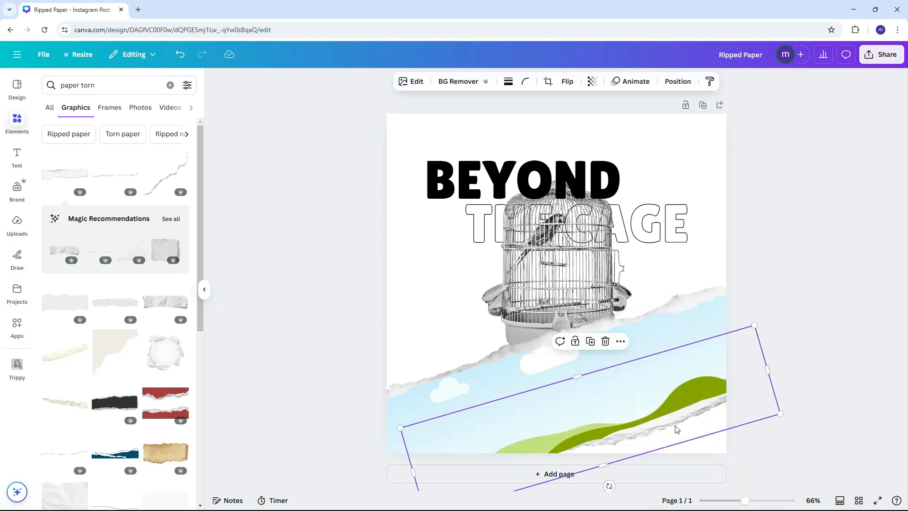
pyautogui.moveTo(608, 485); pyautogui.dragTo(572, 370)
pyautogui.moveTo(641, 444); pyautogui.dragTo(657, 423)
pyautogui.click(737, 398)
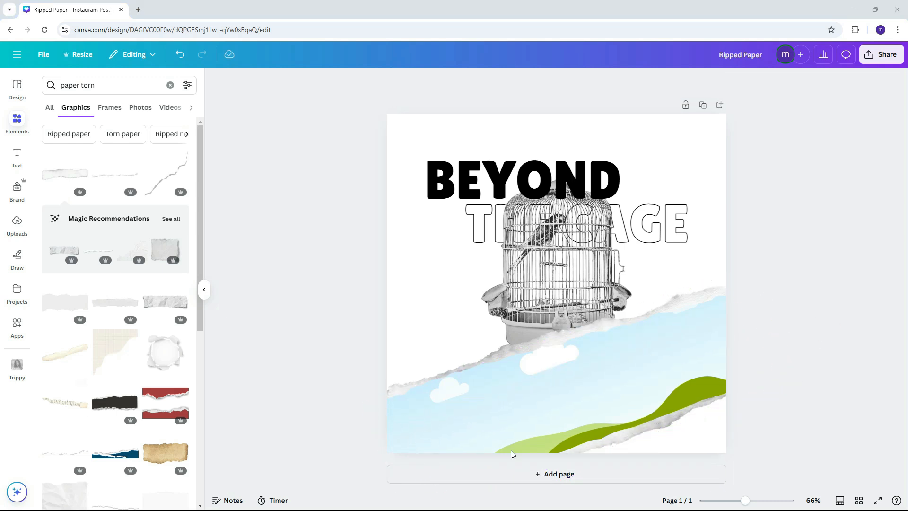
pyautogui.click(640, 436)
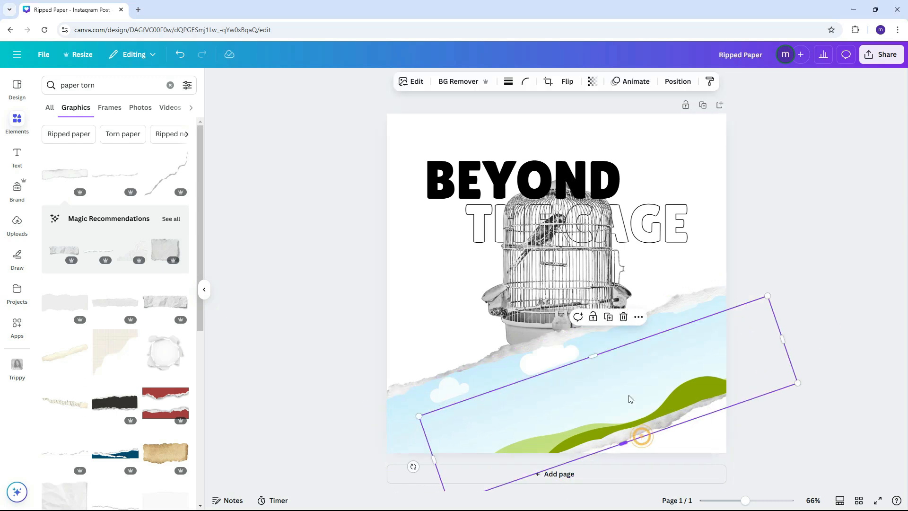
# - Duplicate the lower torn paper, place the copy across the top of the page and rotate it to slope down to the right
pyautogui.click(611, 320)
pyautogui.moveTo(638, 419); pyautogui.dragTo(606, 216)
pyautogui.moveTo(381, 263); pyautogui.dragTo(764, 227)
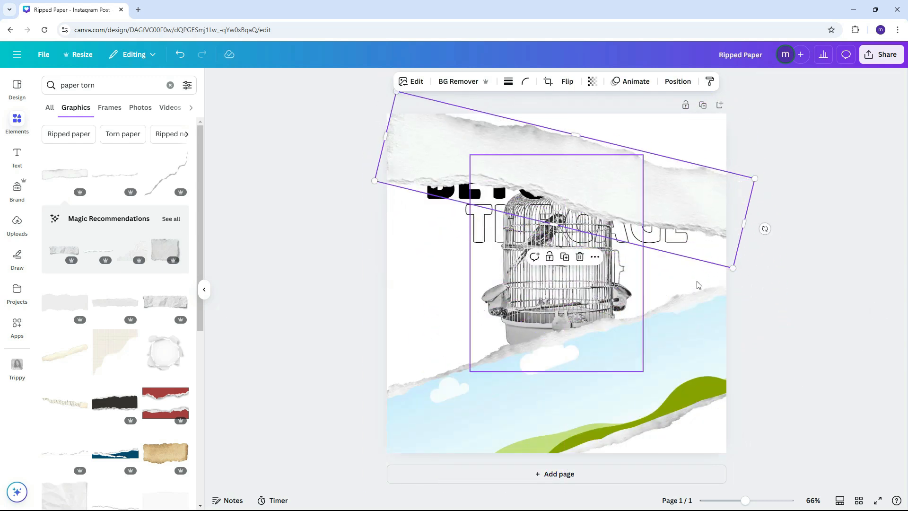
# - Send the upper torn paper to the back, behind the text and birdcage, and reduce its tilt slightly
pyautogui.rightClick(715, 194)
pyautogui.moveTo(744, 317)
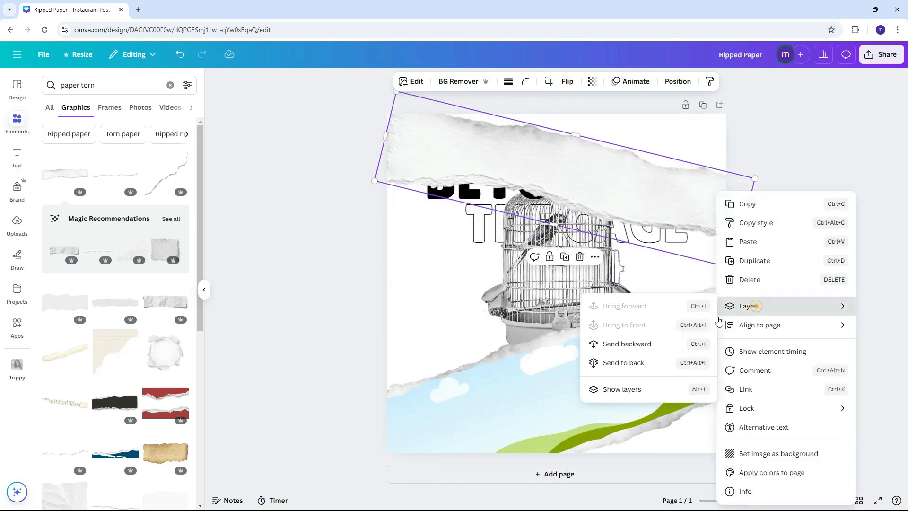
pyautogui.click(649, 360)
pyautogui.click(764, 229)
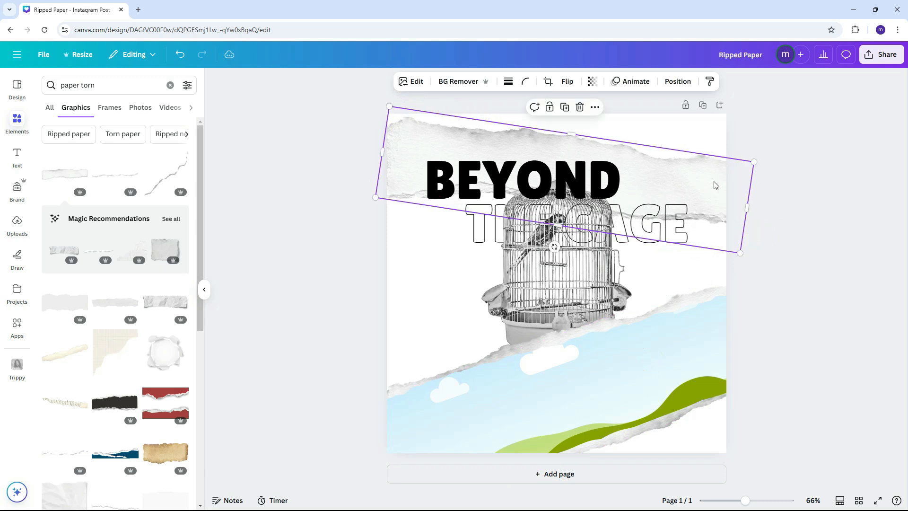
pyautogui.click(757, 240)
# - Select the frame together with its ripped borders and nudge them slightly down
pyautogui.click(677, 430)
pyautogui.moveTo(811, 418); pyautogui.dragTo(716, 352)
pyautogui.moveTo(716, 352); pyautogui.dragTo(715, 360)
pyautogui.click(780, 243)
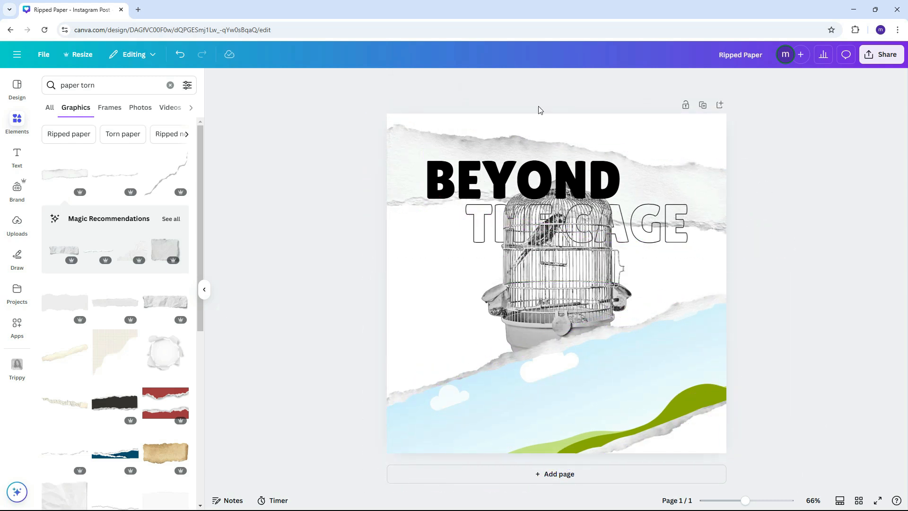
# - Select the BEYOND THE CAGE text together with the birdcage and nudge them slightly up
pyautogui.moveTo(538, 110); pyautogui.dragTo(587, 227)
pyautogui.moveTo(586, 227); pyautogui.dragTo(587, 224)
pyautogui.click(798, 277)
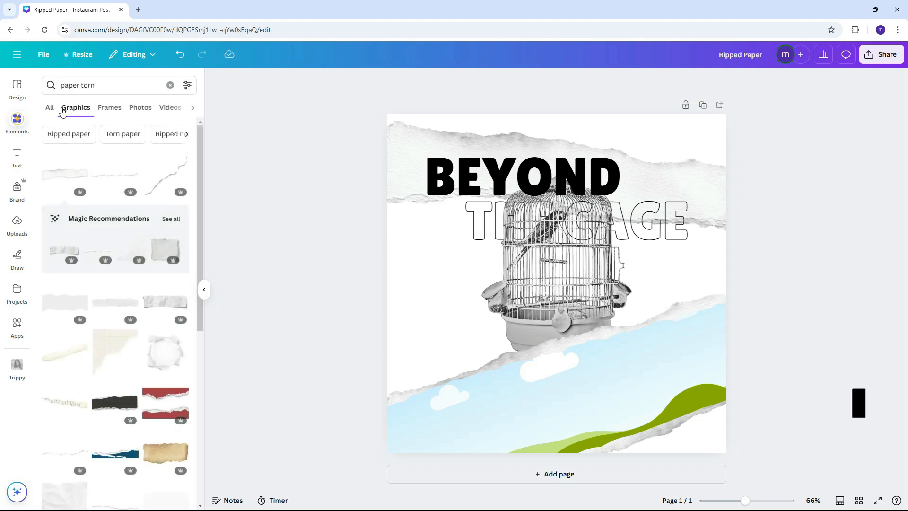
# - Search the photos for Bird and fill the frame with the spread-winged bird beside hanging orange berries
pyautogui.doubleClick(86, 86)
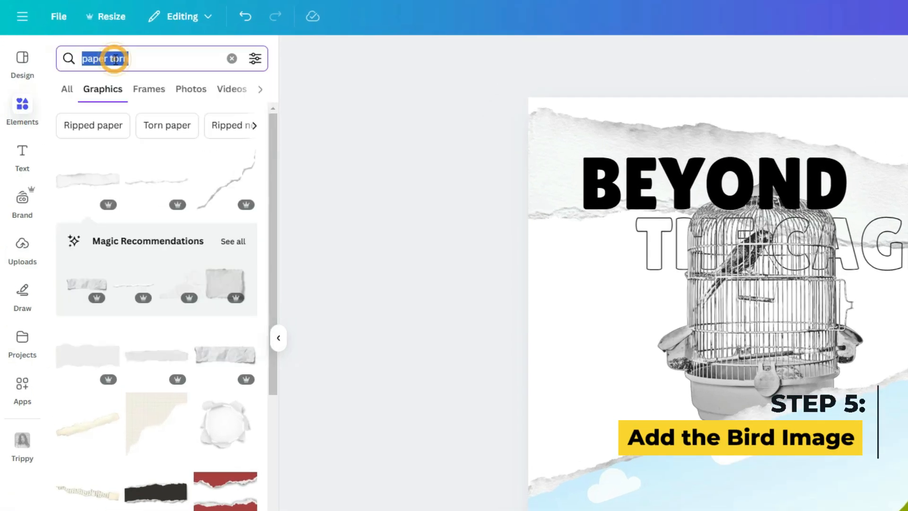
pyautogui.write('Bird')
pyautogui.press('Return')
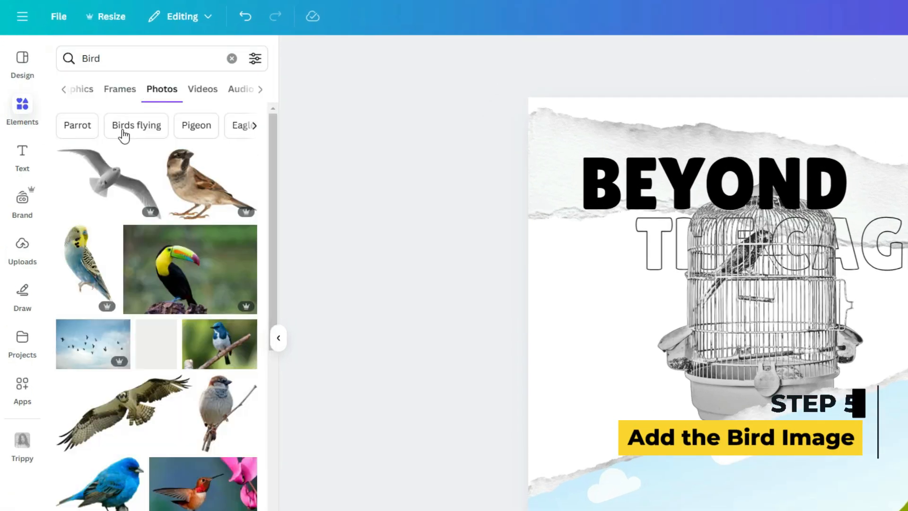
pyautogui.scroll(-10, 164, 206)
pyautogui.scroll(-20, 179, 255)
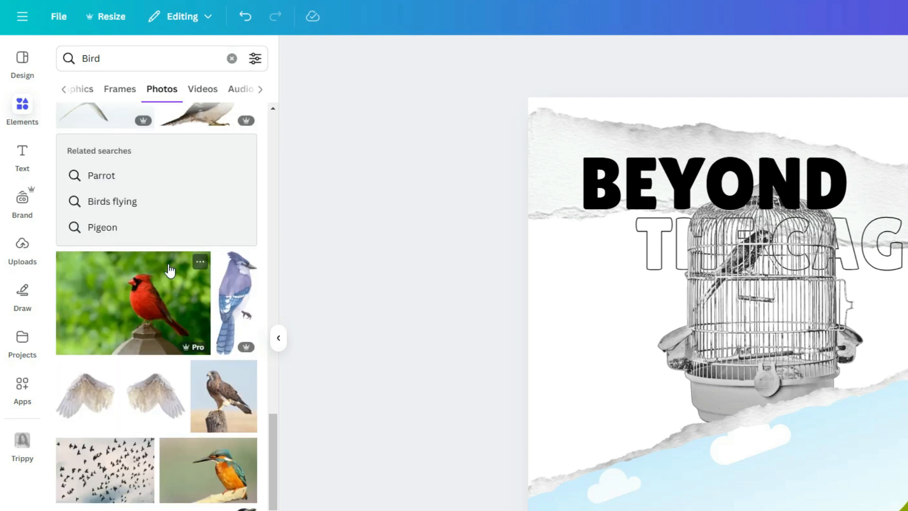
pyautogui.moveTo(179, 442); pyautogui.dragTo(729, 463)
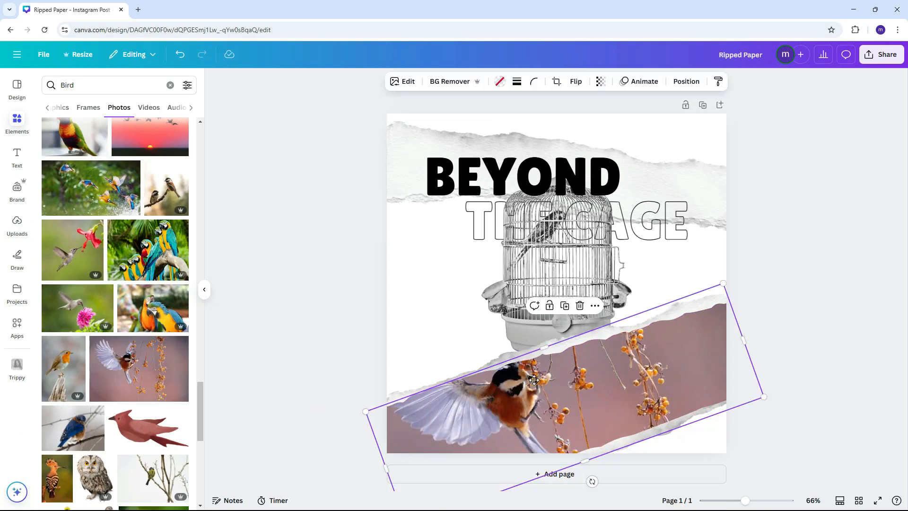
# - Shift the bird photo slightly down and to the right inside the frame
pyautogui.doubleClick(534, 380)
pyautogui.moveTo(533, 380); pyautogui.dragTo(538, 389)
pyautogui.click(798, 308)
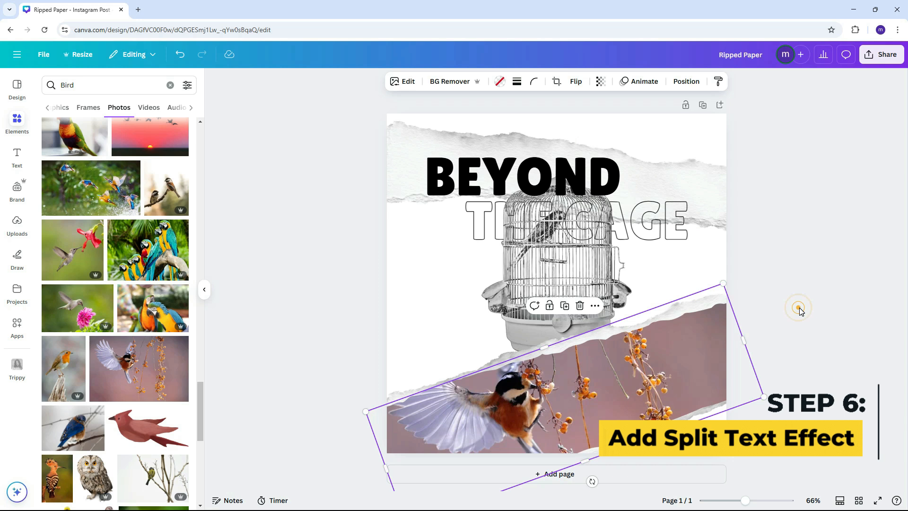
# - Set the text color of BEYOND to #FFB649
pyautogui.click(544, 178)
pyautogui.click(459, 81)
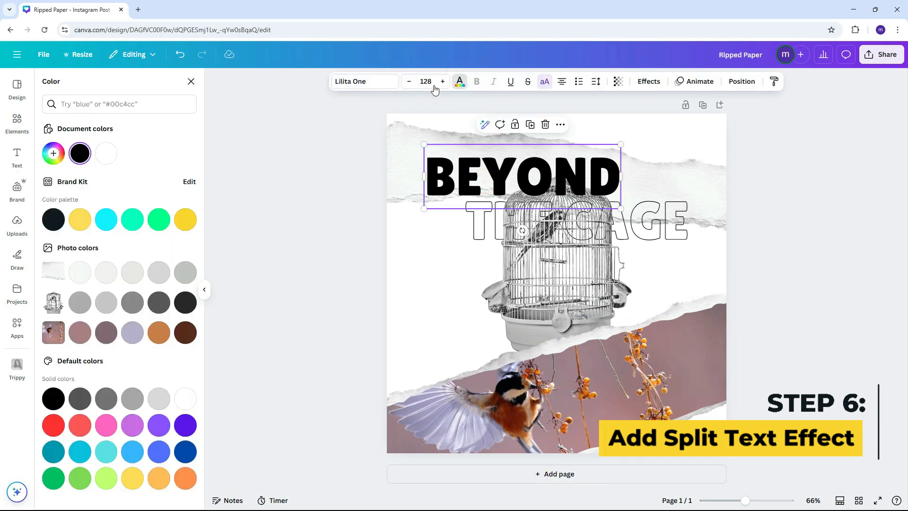
pyautogui.click(53, 154)
pyautogui.write('#FFB649')
pyautogui.press('Return')
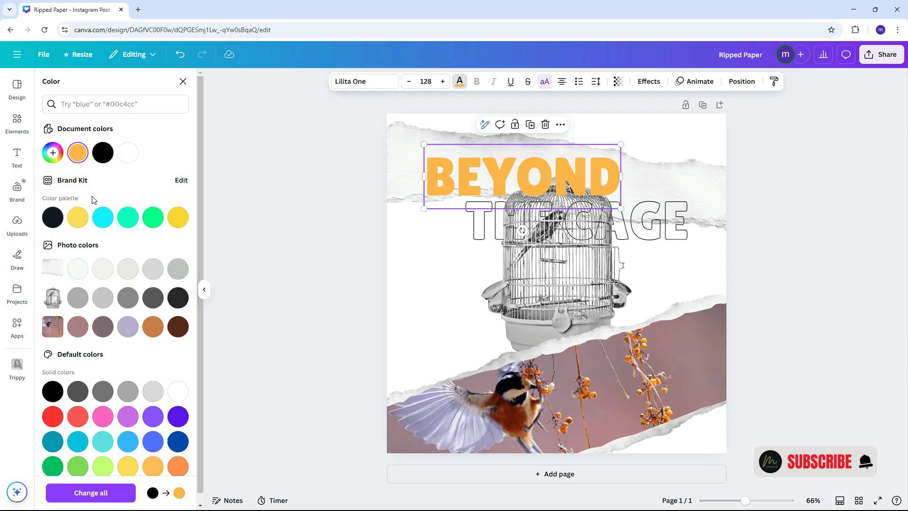
# - Duplicate the outlined THE CAGE text below the original and delete THE so the copy reads only CAGE
pyautogui.click(665, 231)
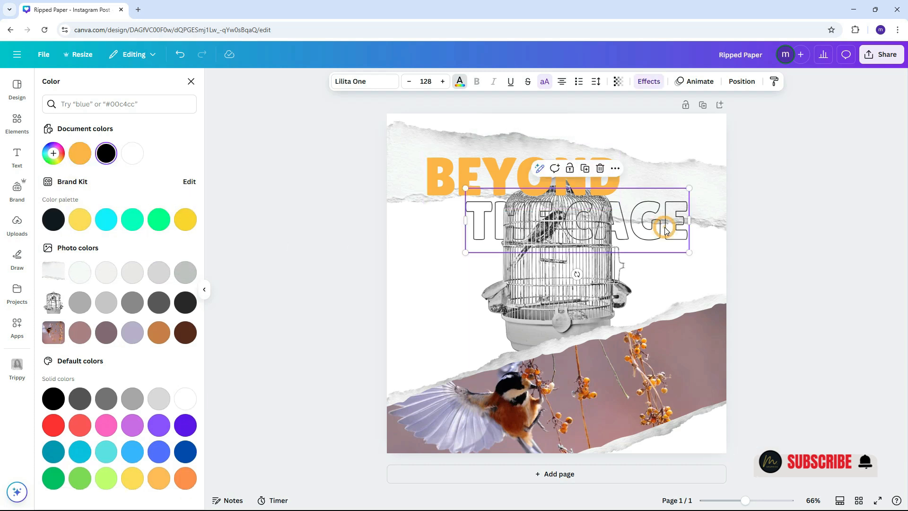
pyautogui.hotkey('ctrl', 'd')
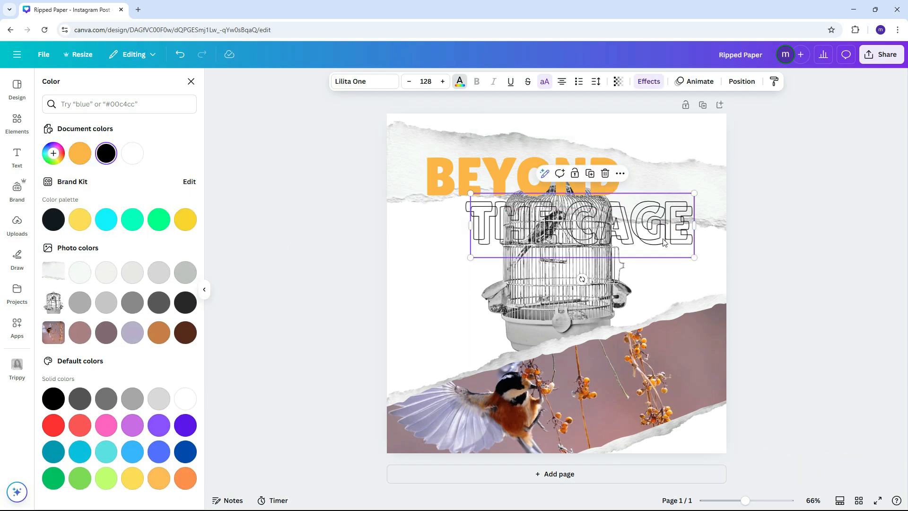
pyautogui.moveTo(665, 250); pyautogui.dragTo(691, 268)
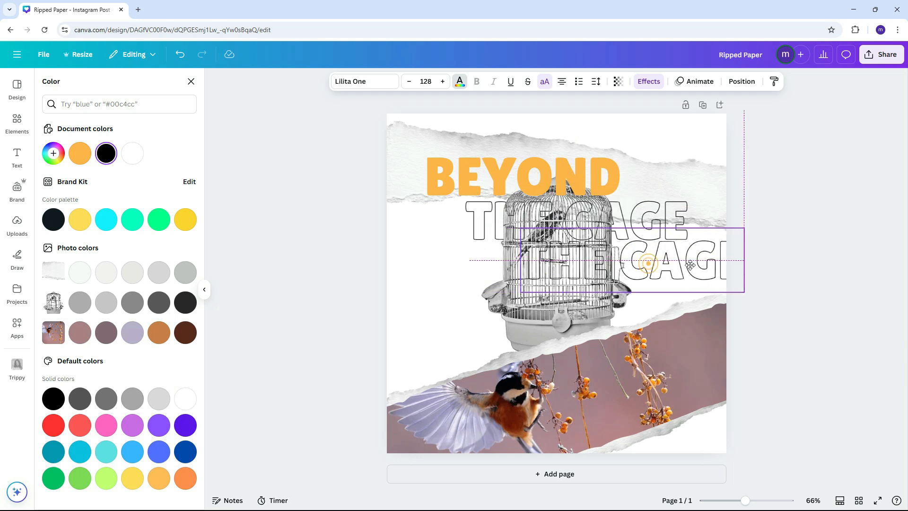
pyautogui.doubleClick(640, 271)
pyautogui.moveTo(629, 264); pyautogui.dragTo(520, 263)
pyautogui.press('BackSpace')
pyautogui.click(509, 264)
pyautogui.click(683, 267)
# - Turn the CAGE copy into solid dark brown text without an effect, aligned exactly over the outlined CAGE
pyautogui.click(654, 81)
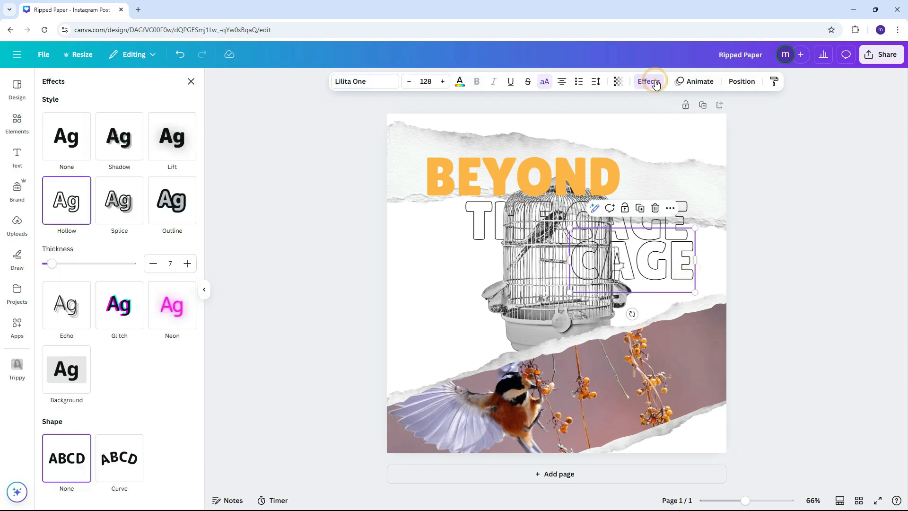
pyautogui.click(72, 138)
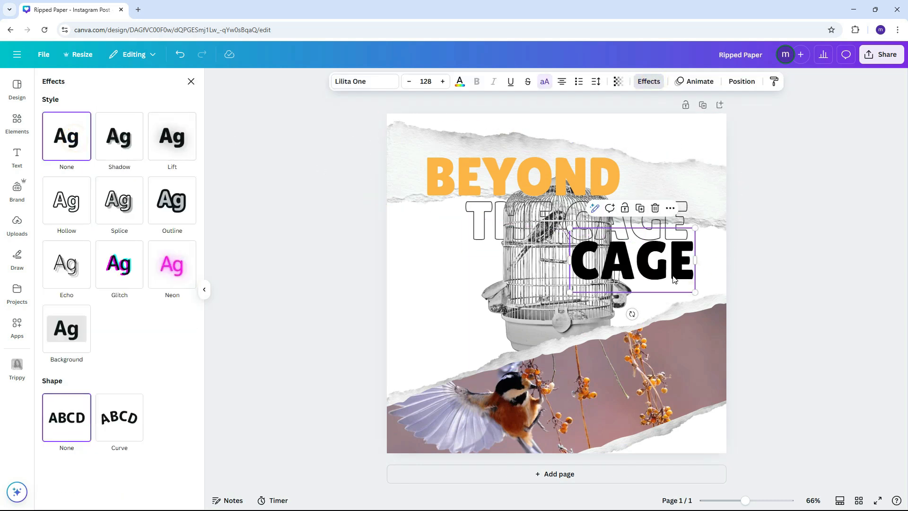
pyautogui.moveTo(675, 279); pyautogui.dragTo(669, 239)
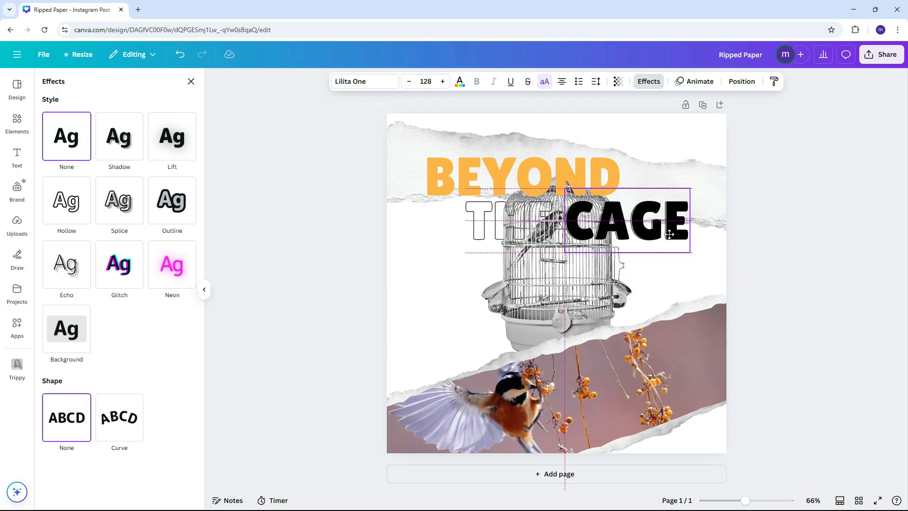
pyautogui.click(459, 82)
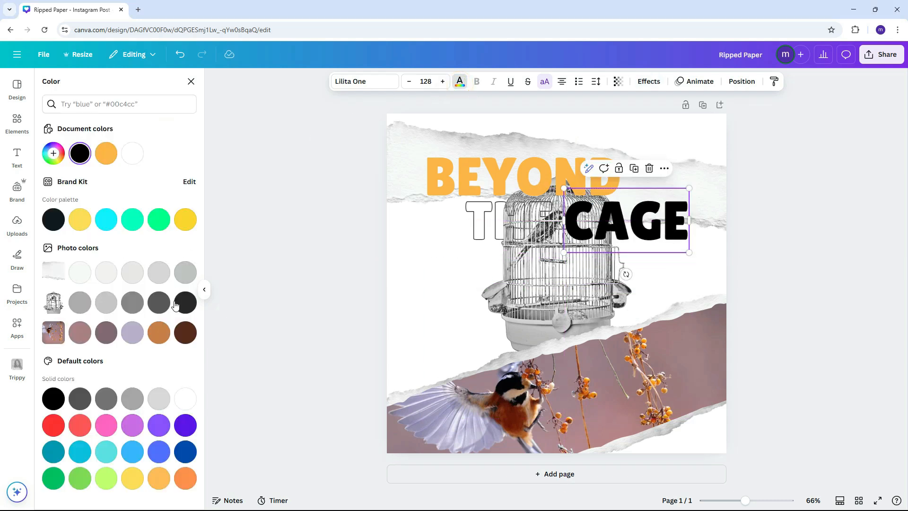
pyautogui.click(188, 334)
# - Search the elements for box and add the plain square shape to the page
pyautogui.click(20, 131)
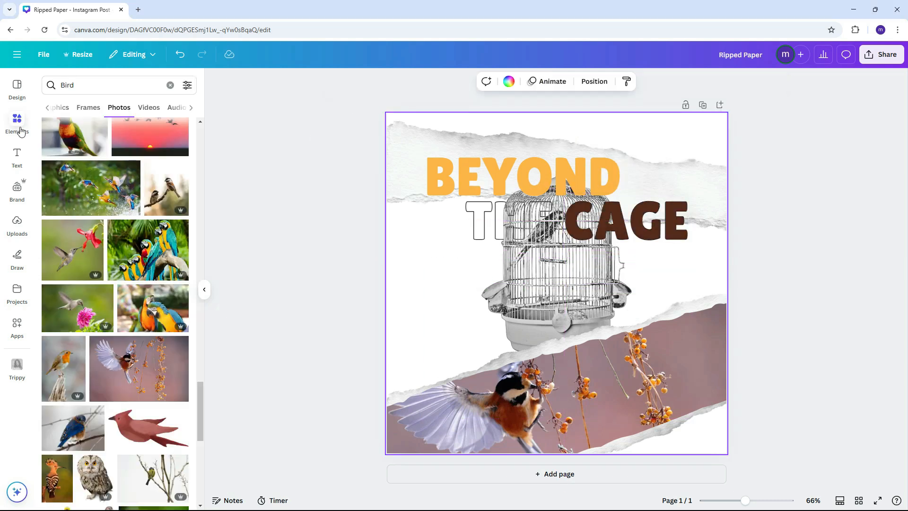
pyautogui.click(88, 85)
pyautogui.write('box')
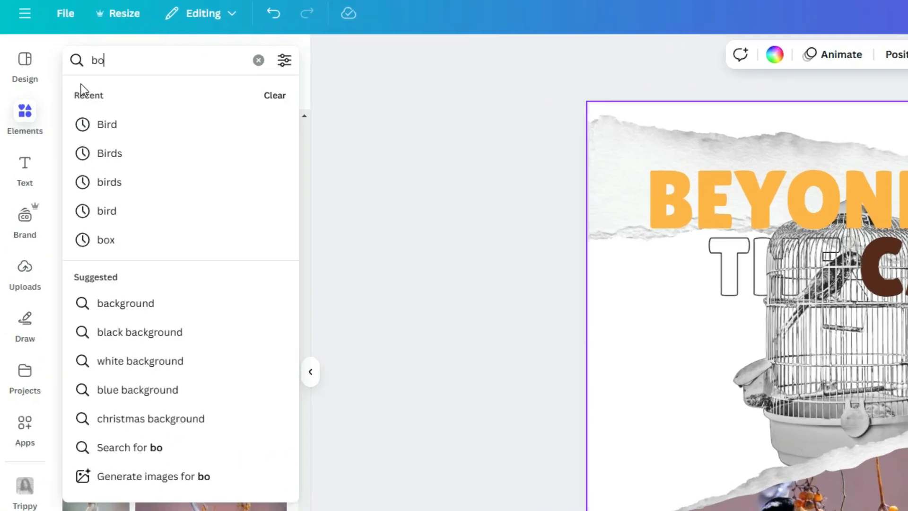
pyautogui.press('Return')
pyautogui.click(93, 307)
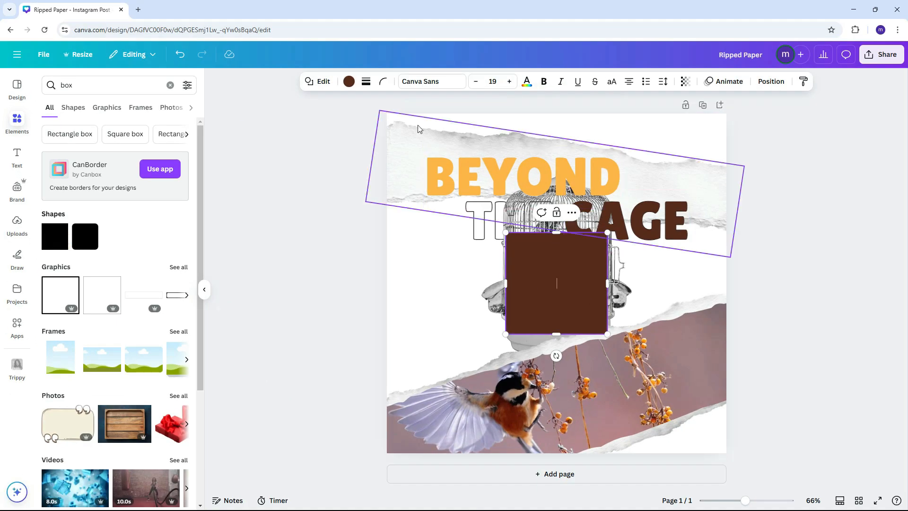
# - Fill the square with the near-black Brand Kit color and bring it to the front
pyautogui.click(349, 82)
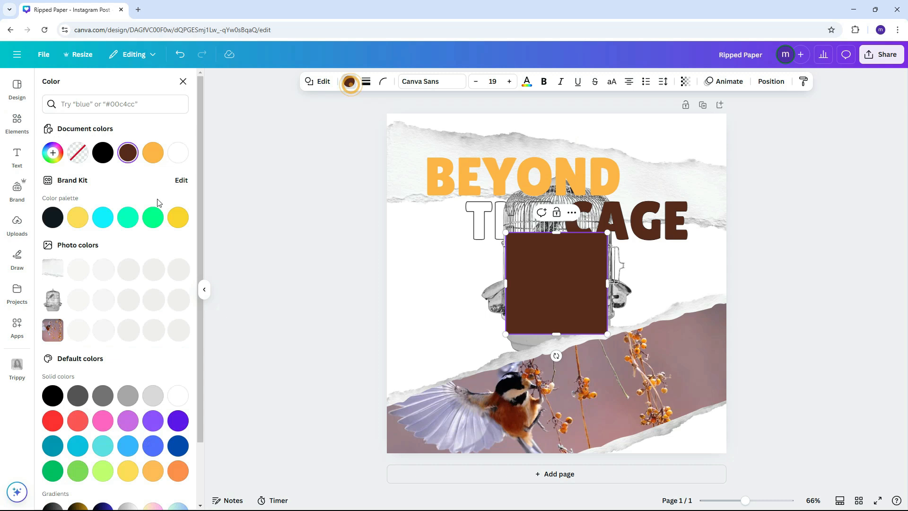
pyautogui.click(55, 219)
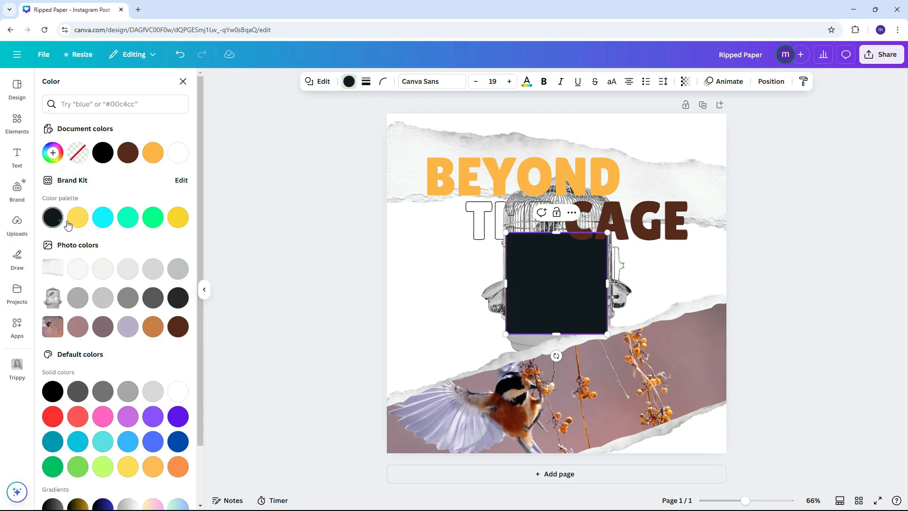
pyautogui.rightClick(567, 289)
pyautogui.click(604, 342)
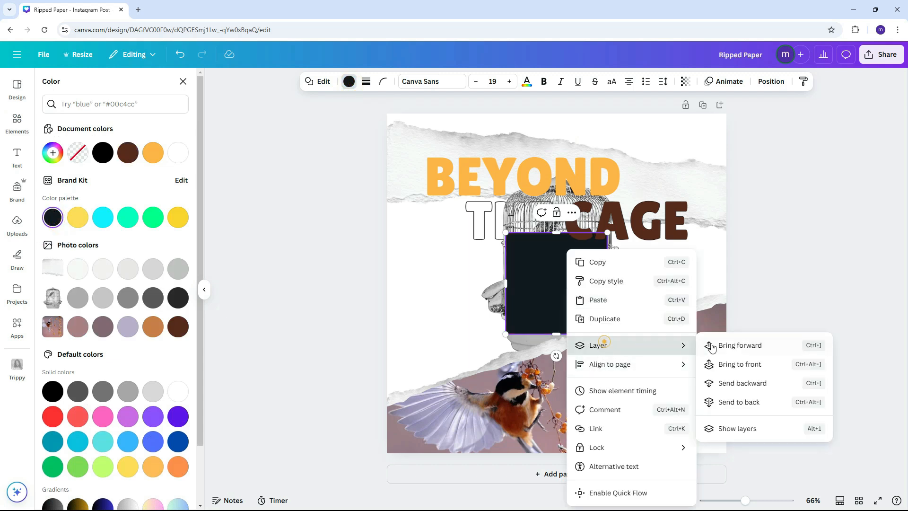
pyautogui.click(738, 373)
# - Widen the dark square into a box, tilt it slightly clockwise and position it over the lower half of CAGE
pyautogui.moveTo(607, 284); pyautogui.dragTo(704, 285)
pyautogui.moveTo(648, 308); pyautogui.dragTo(652, 298)
pyautogui.scroll(5, 653, 298)
pyautogui.moveTo(670, 406); pyautogui.dragTo(660, 408)
pyautogui.moveTo(741, 308); pyautogui.dragTo(740, 295)
pyautogui.moveTo(659, 391); pyautogui.dragTo(656, 392)
pyautogui.click(744, 271)
pyautogui.moveTo(801, 264); pyautogui.dragTo(802, 268)
# - Pull in both sides of the tilted box so it roughly matches the width of the word CAGE
pyautogui.scroll(-5, 715, 278)
pyautogui.moveTo(505, 263); pyautogui.dragTo(549, 265)
pyautogui.moveTo(742, 281); pyautogui.dragTo(704, 279)
pyautogui.click(683, 273)
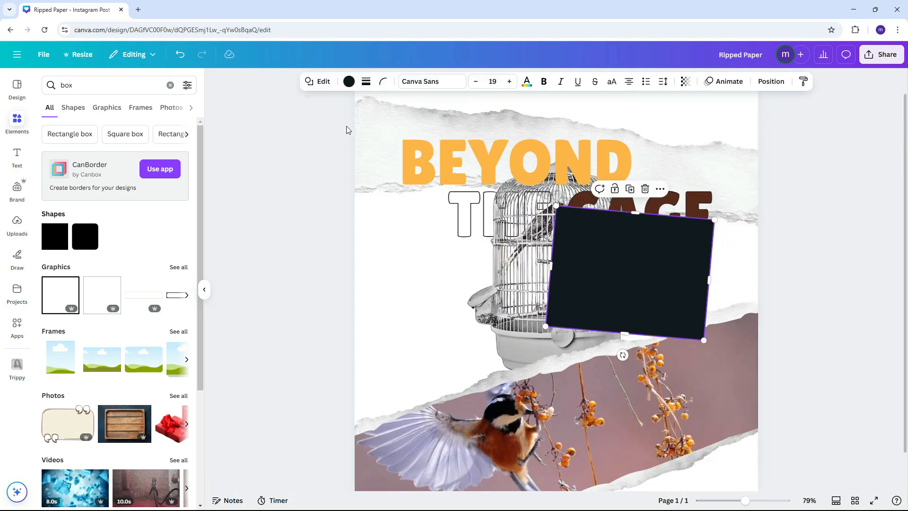
# - Recolor the tilted box white
pyautogui.click(349, 82)
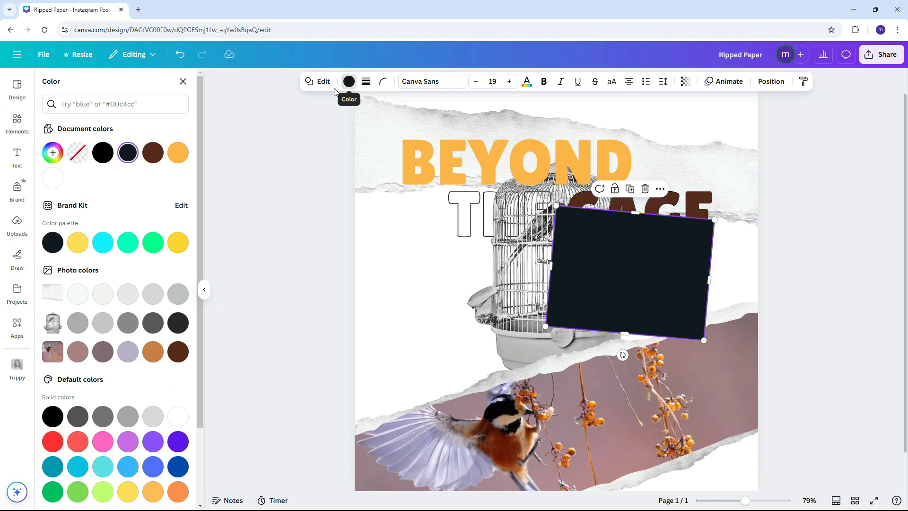
pyautogui.click(53, 179)
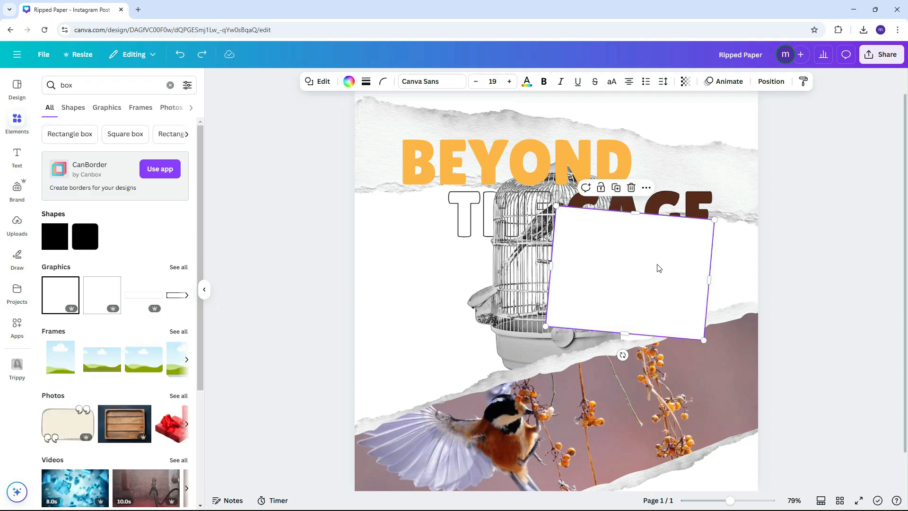
# - Select the white box with the CAGE text and set up a download of only this selection as JPG at quality 100
pyautogui.click(656, 265)
pyautogui.keyDown('shift'); pyautogui.click(673, 208); pyautogui.keyUp('shift')
pyautogui.rightClick(674, 208)
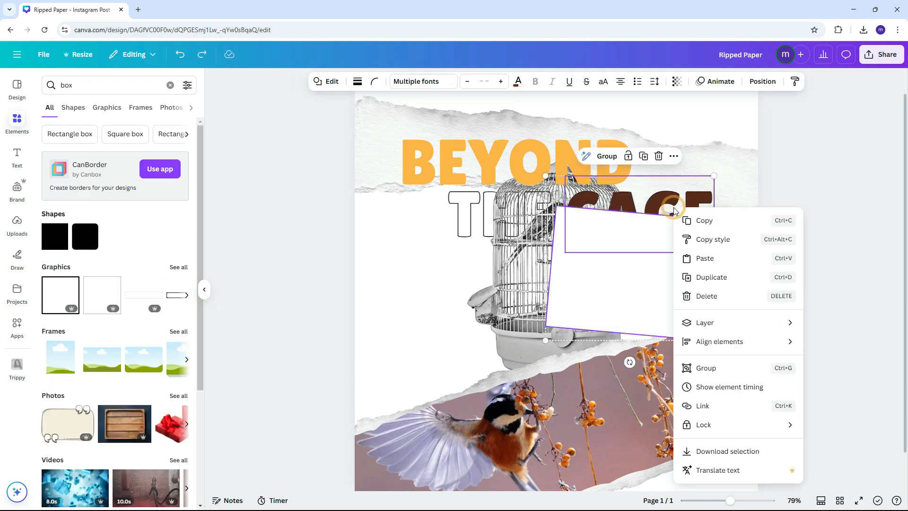
pyautogui.click(710, 450)
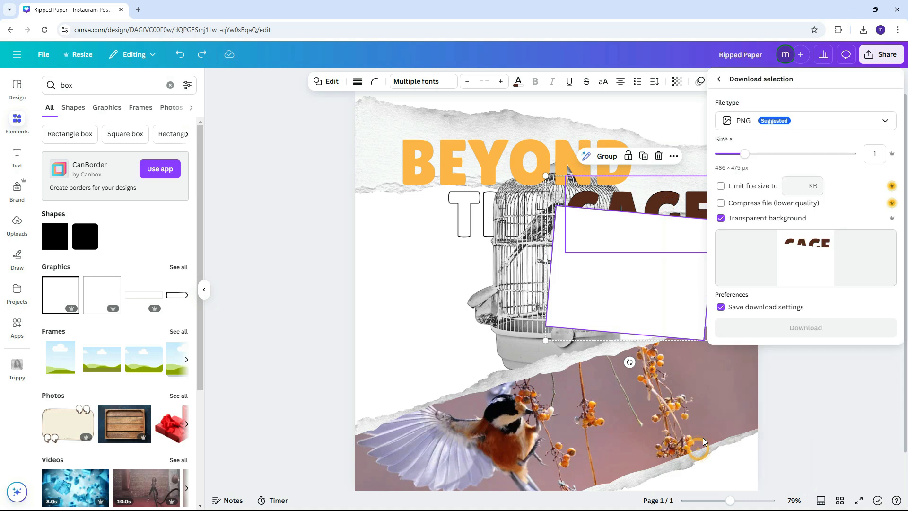
pyautogui.click(752, 124)
pyautogui.click(751, 151)
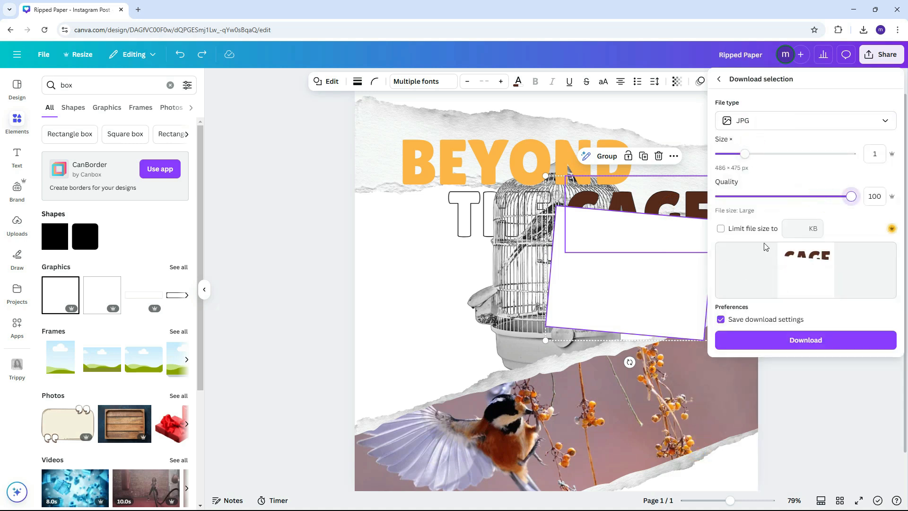
# - Download the selection and save it in the Assets folder under a split text file name
pyautogui.click(783, 340)
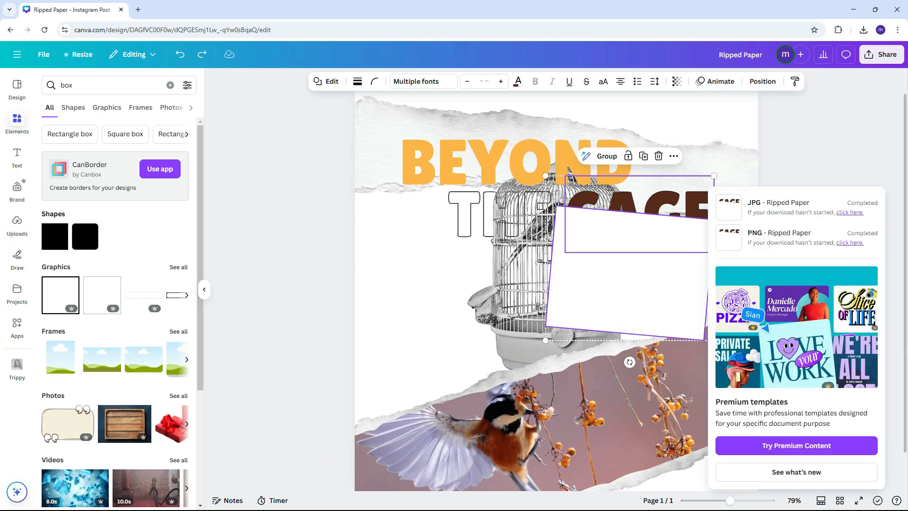
pyautogui.write('gift box')
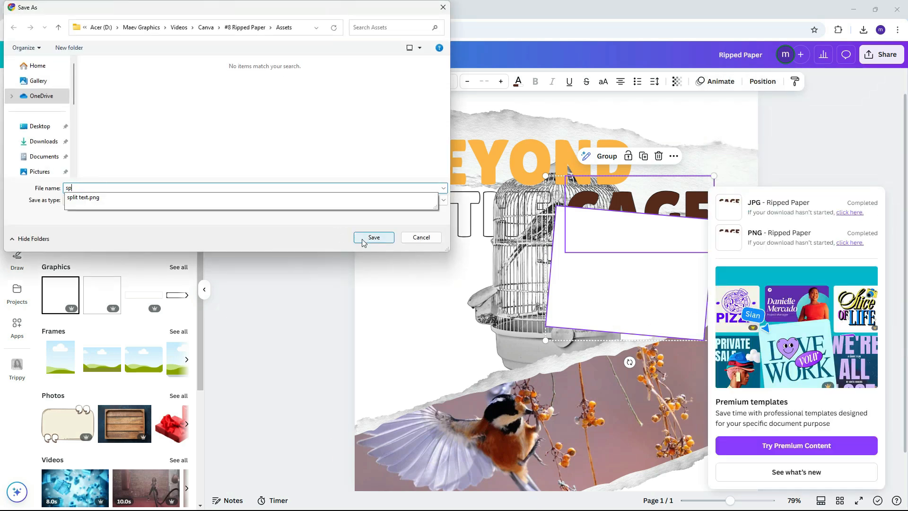
pyautogui.click(363, 240)
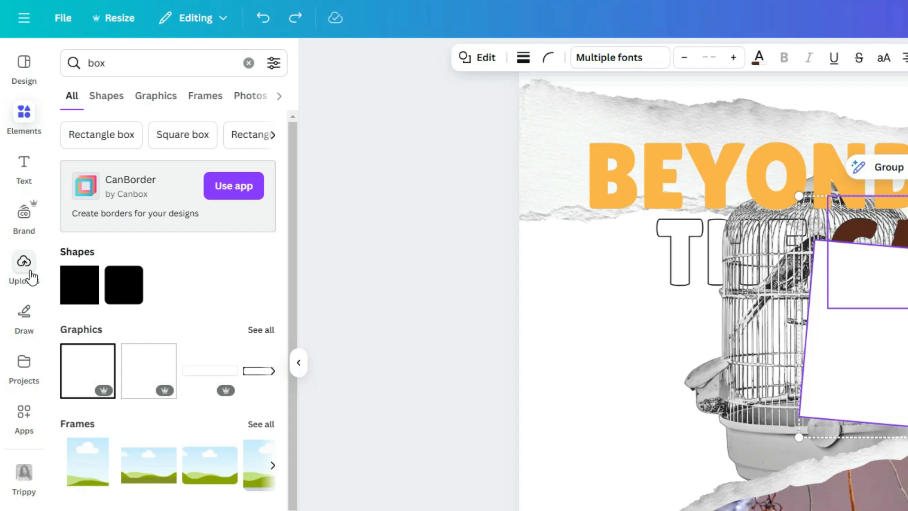
# - Upload the saved split text image and delete the white box with the brown CAGE text from the page
pyautogui.click(31, 275)
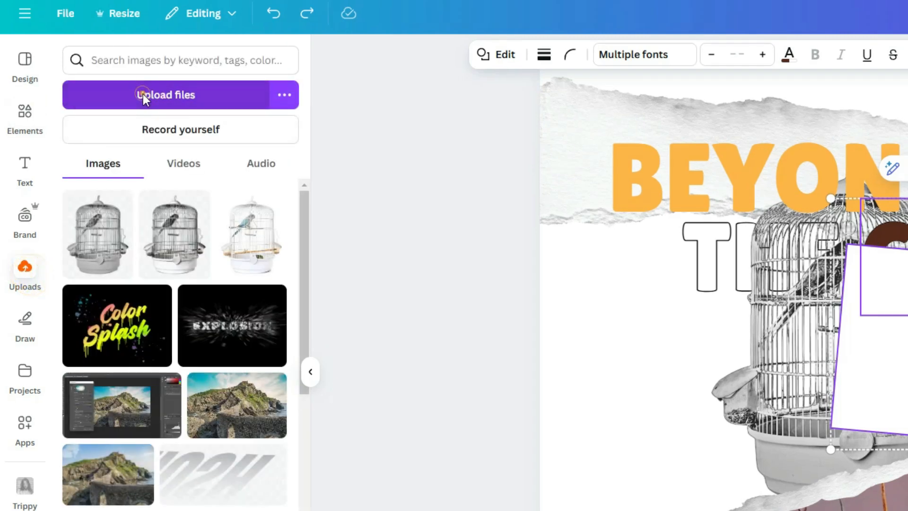
pyautogui.click(143, 95)
pyautogui.click(406, 70)
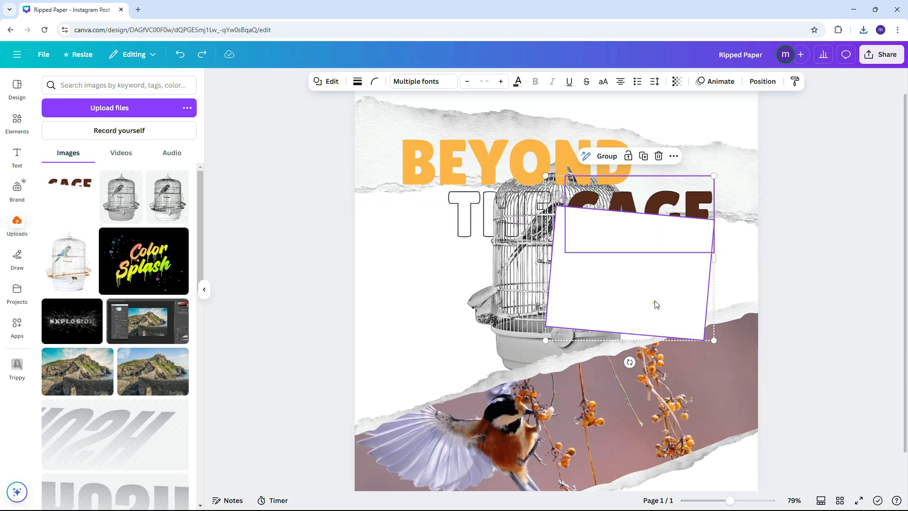
pyautogui.press('Delete')
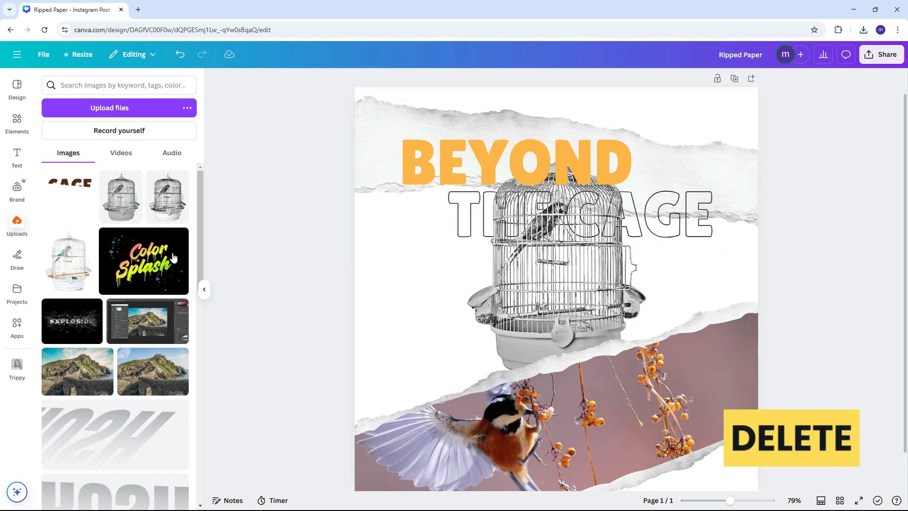
# - Place the uploaded split CAGE image over the cage, shrink it slightly and remove its white background
pyautogui.click(86, 208)
pyautogui.moveTo(473, 284); pyautogui.dragTo(574, 284)
pyautogui.moveTo(770, 394); pyautogui.dragTo(750, 373)
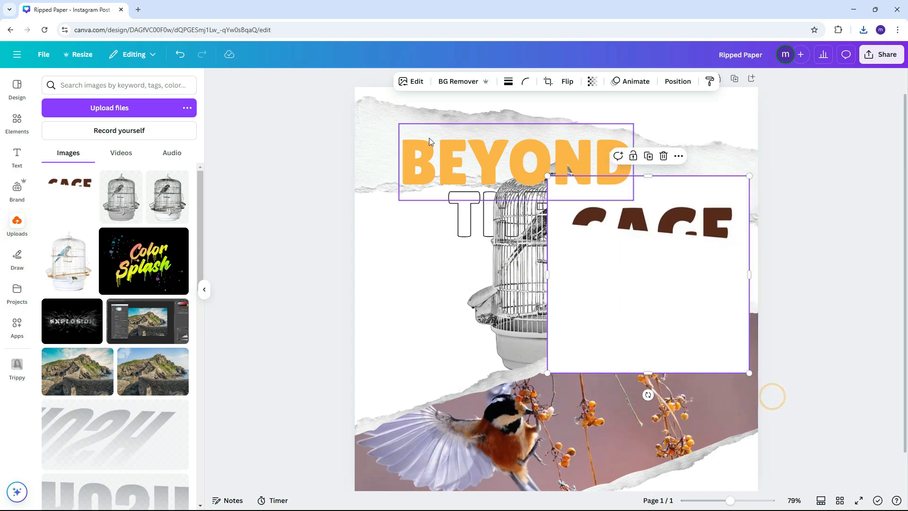
pyautogui.click(454, 82)
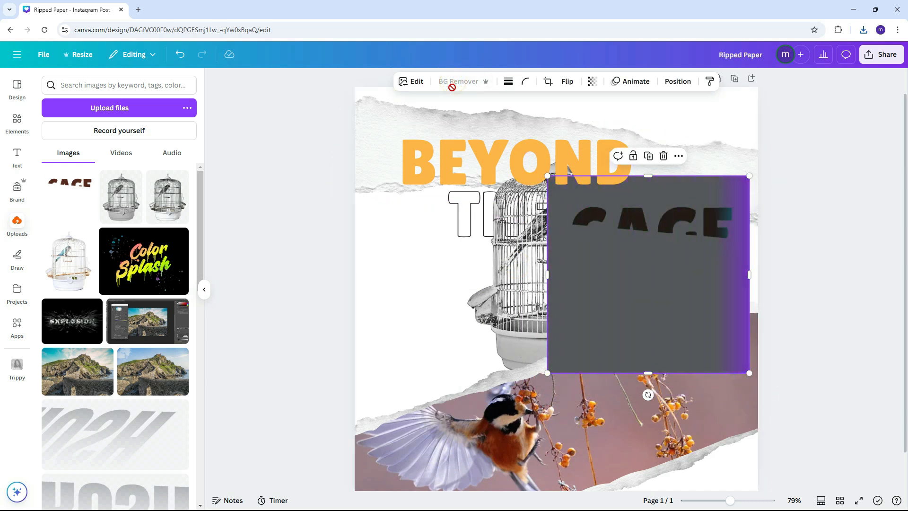
# - Crop the split CAGE image on all four sides close to its letters, to about 457 by 121
pyautogui.moveTo(647, 373); pyautogui.dragTo(648, 242)
pyautogui.moveTo(547, 208); pyautogui.dragTo(566, 208)
pyautogui.moveTo(657, 176); pyautogui.dragTo(658, 196)
pyautogui.moveTo(749, 219); pyautogui.dragTo(737, 219)
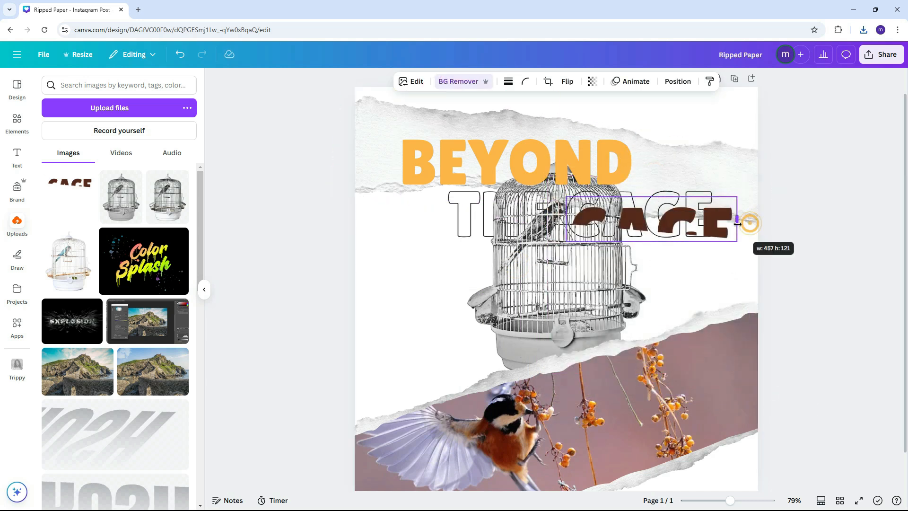
# - Move and scale down the brown half letters so they line up exactly with the outlined word CAGE
pyautogui.moveTo(674, 220); pyautogui.dragTo(669, 204)
pyautogui.moveTo(732, 225); pyautogui.dragTo(718, 221)
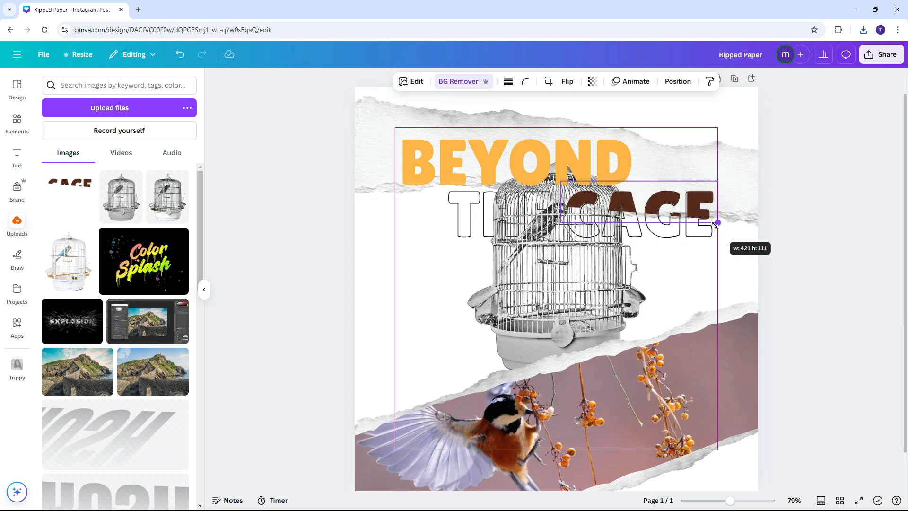
pyautogui.scroll(5, 714, 221)
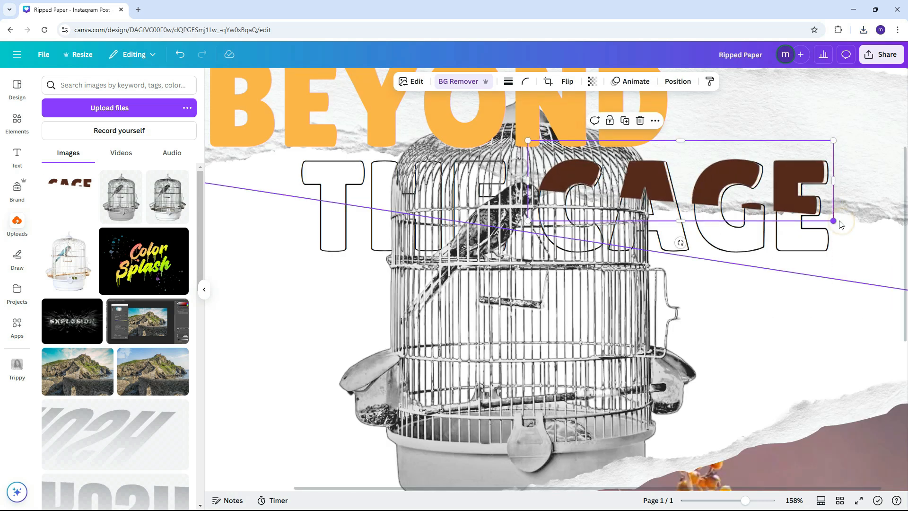
pyautogui.scroll(2, 824, 231)
pyautogui.moveTo(843, 226); pyautogui.dragTo(839, 223)
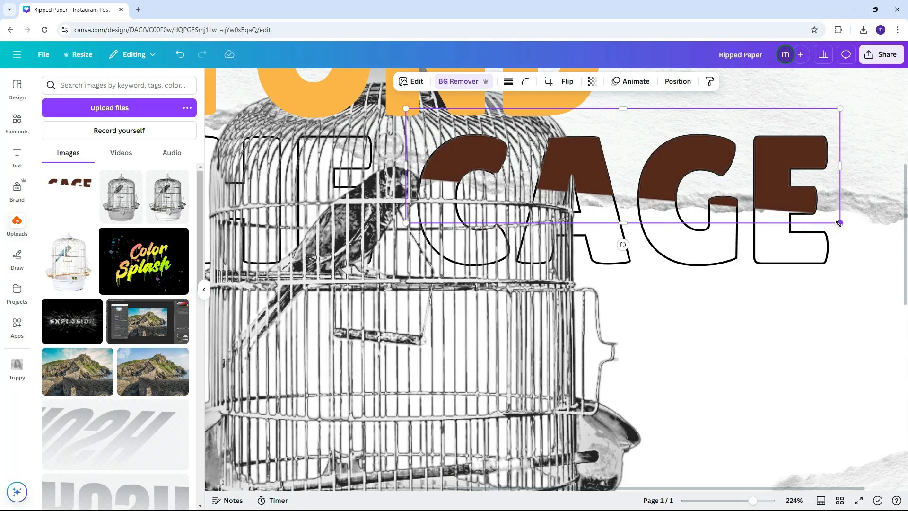
pyautogui.scroll(-7, 828, 255)
pyautogui.click(818, 296)
pyautogui.scroll(-1, 816, 294)
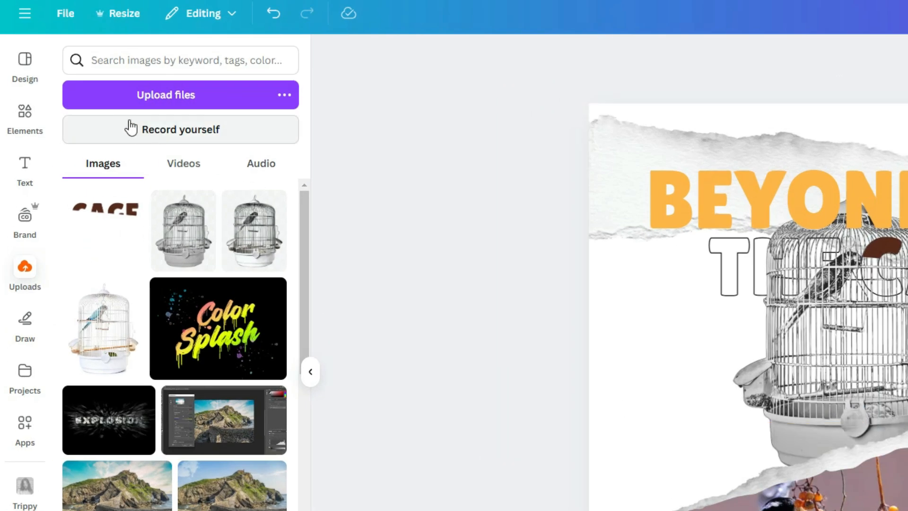
# - Search the elements library for "paper background"
pyautogui.click(36, 134)
pyautogui.click(137, 61)
pyautogui.press('BackSpace')
pyautogui.press('BackSpace')
pyautogui.press('BackSpace')
pyautogui.write('paper backgrou')
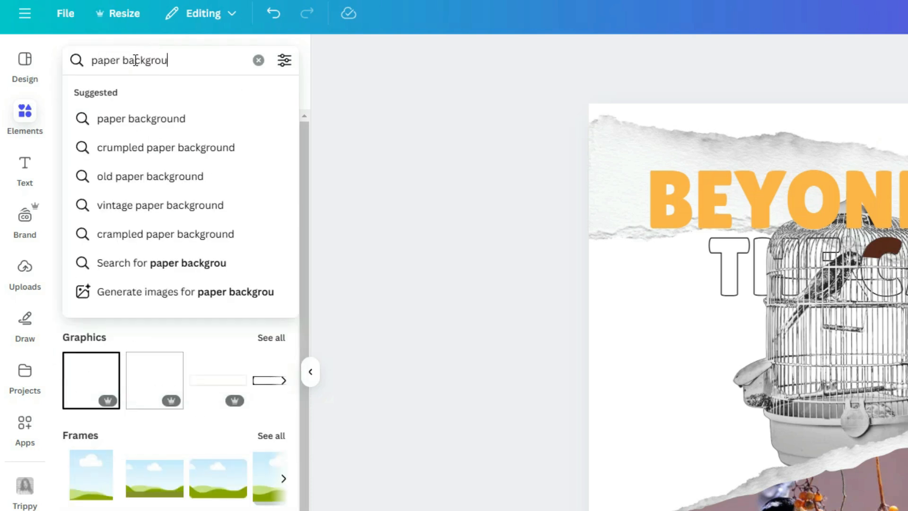
pyautogui.write('nd')
pyautogui.press('Return')
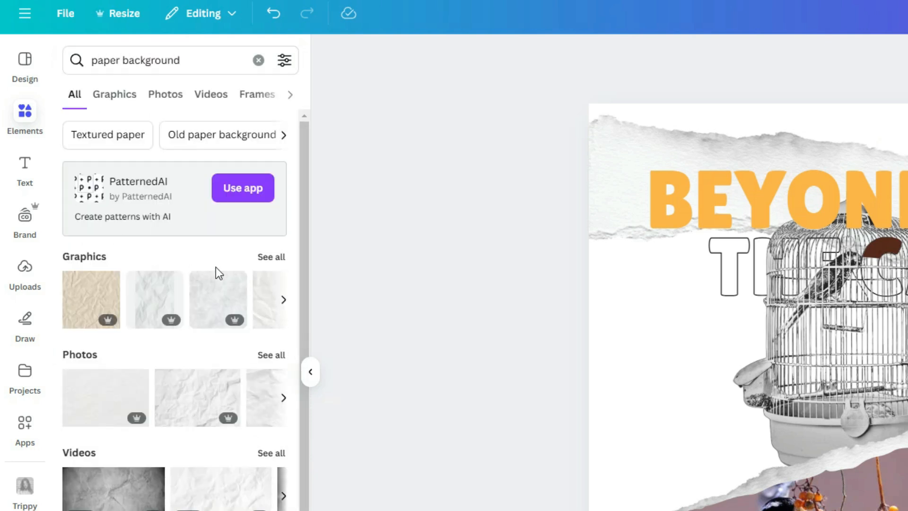
# - Fill the page with the pale vintage paper photo with faded handwriting and send it to the back
pyautogui.click(257, 353)
pyautogui.scroll(-8, 212, 367)
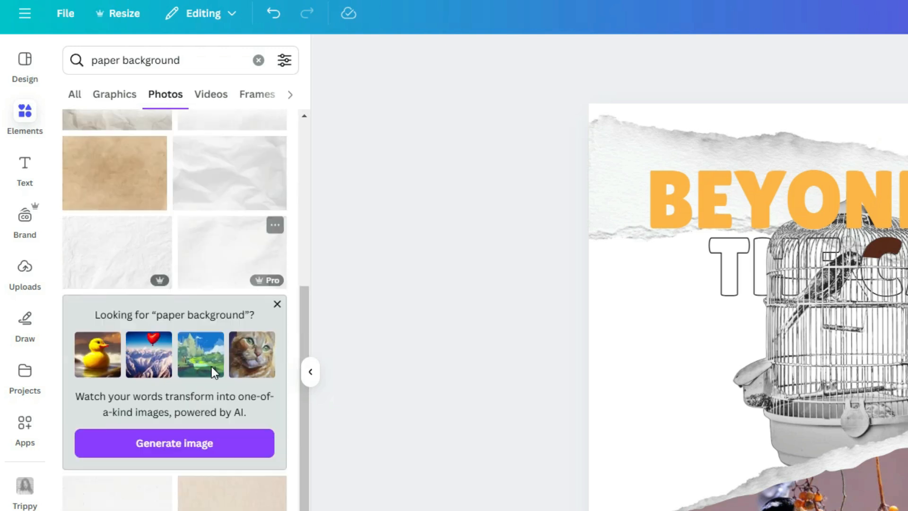
pyautogui.scroll(-5, 212, 373)
pyautogui.scroll(-2, 130, 418)
pyautogui.moveTo(119, 433); pyautogui.dragTo(609, 358)
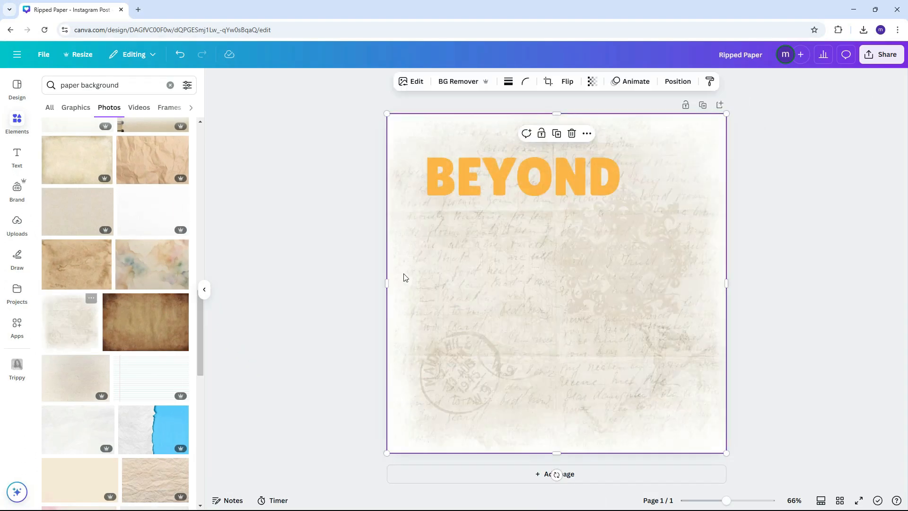
pyautogui.rightClick(406, 278)
pyautogui.moveTo(442, 328)
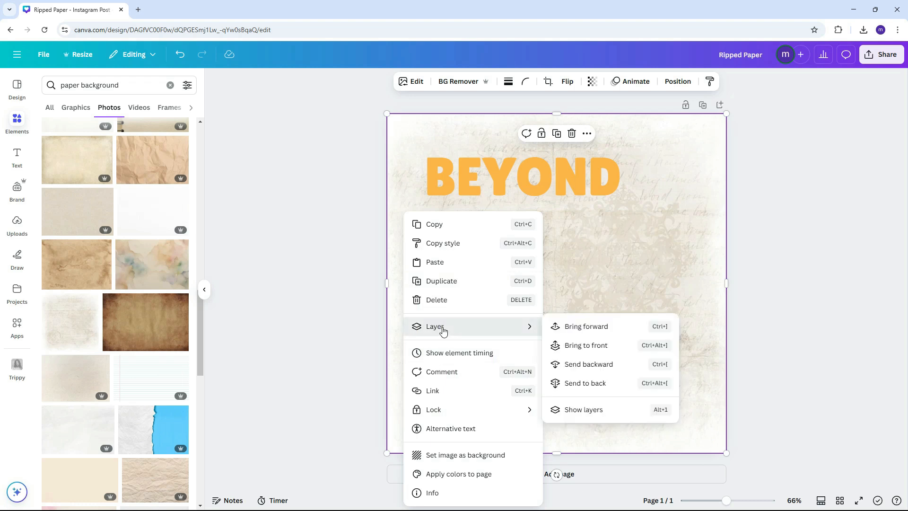
pyautogui.click(577, 384)
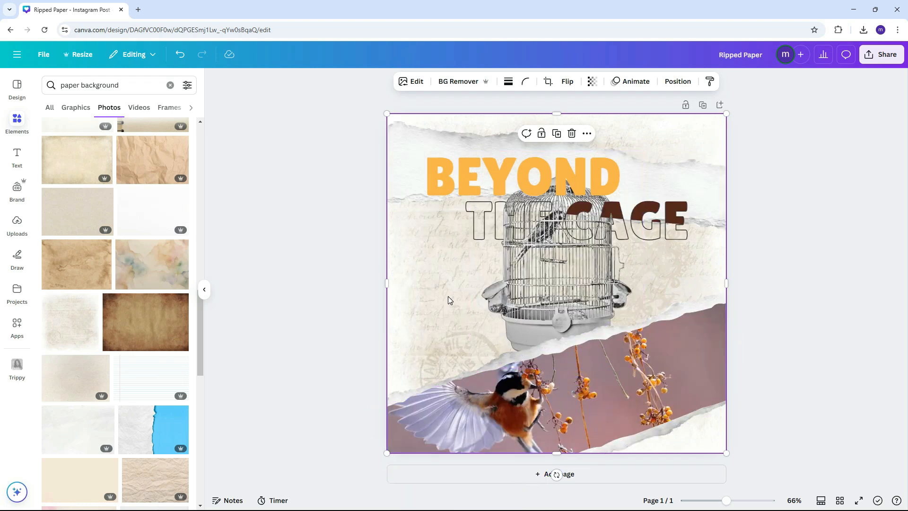
# - Enlarge the vintage paper photo beyond the page edges and reposition it so it covers the whole page
pyautogui.scroll(-1, 448, 296)
pyautogui.moveTo(414, 140); pyautogui.dragTo(365, 119)
pyautogui.moveTo(452, 271); pyautogui.dragTo(474, 281)
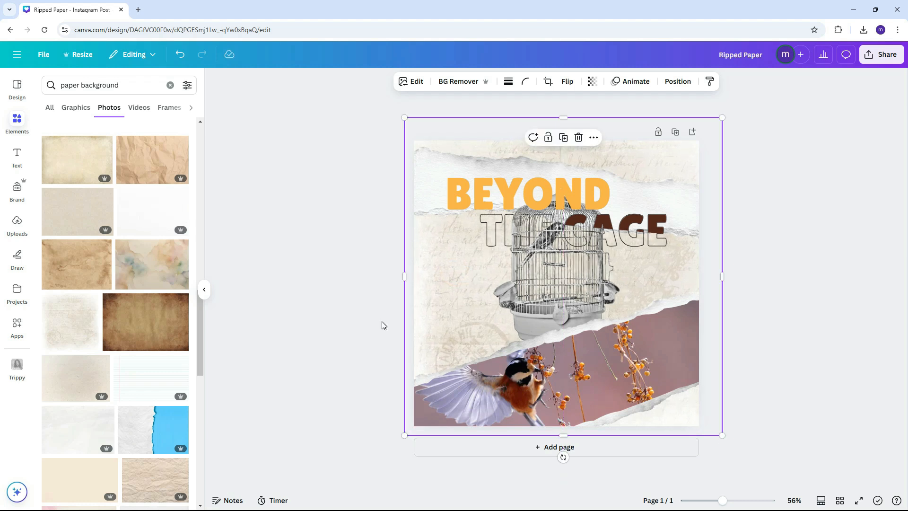
pyautogui.moveTo(431, 307); pyautogui.dragTo(430, 307)
pyautogui.click(797, 338)
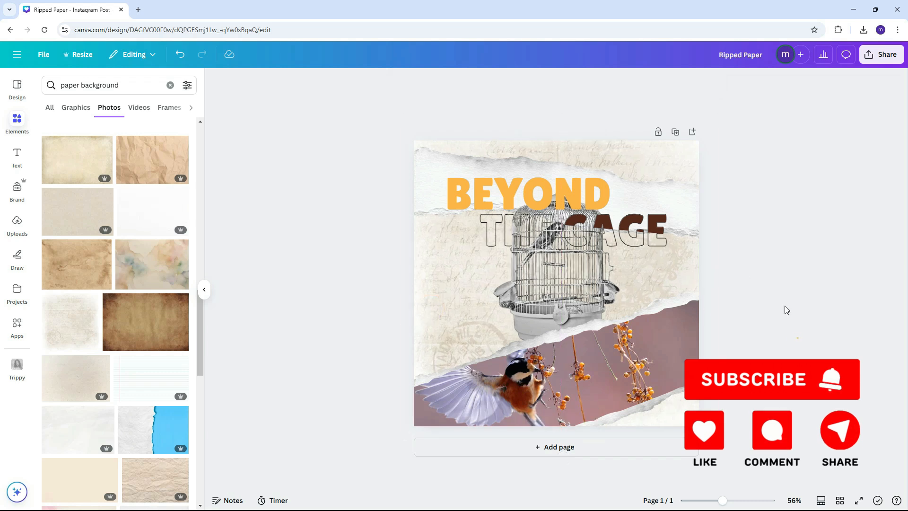
pyautogui.scroll(3, 797, 310)
pyautogui.scroll(-2, 797, 309)
pyautogui.click(808, 306)
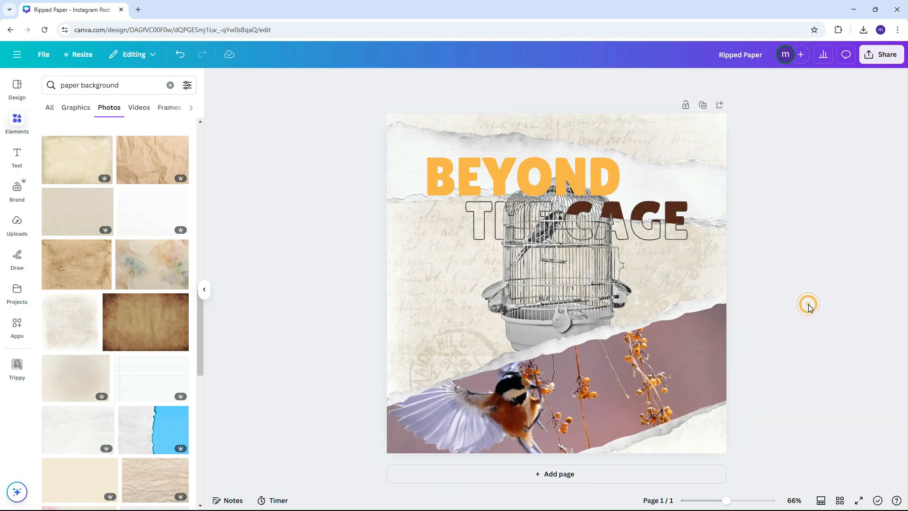